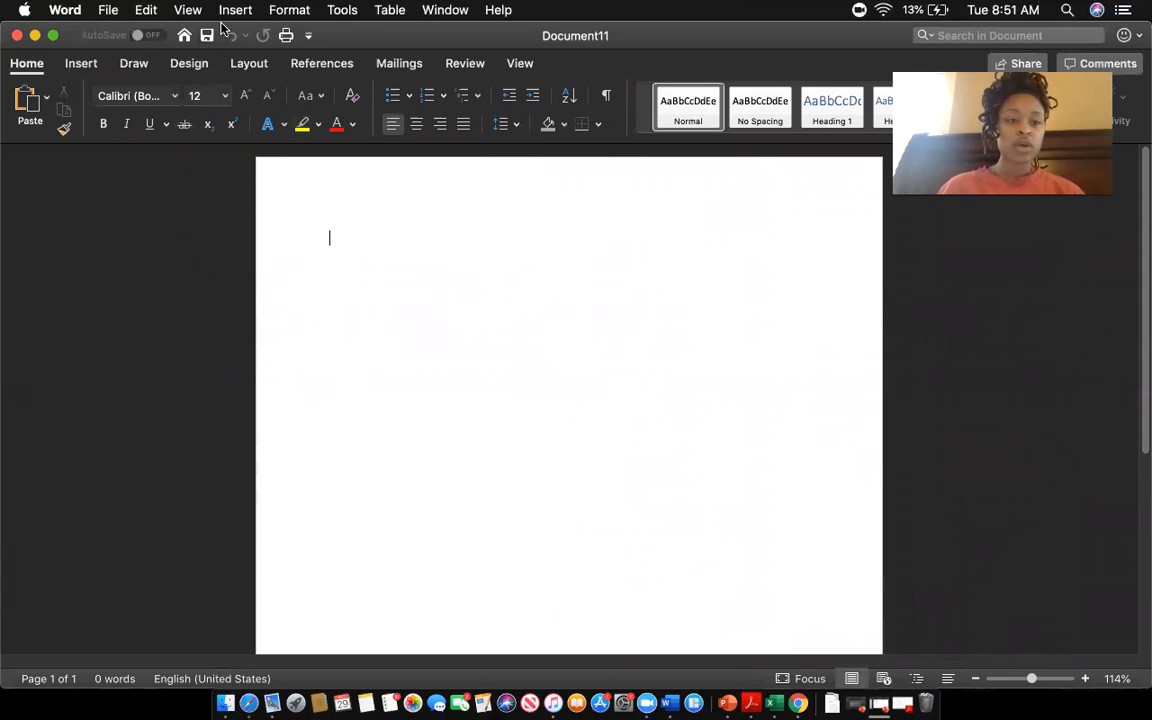
# Set the blank document's page orientation to landscape
pyautogui.moveTo(198, 28); pyautogui.dragTo(193, 45)
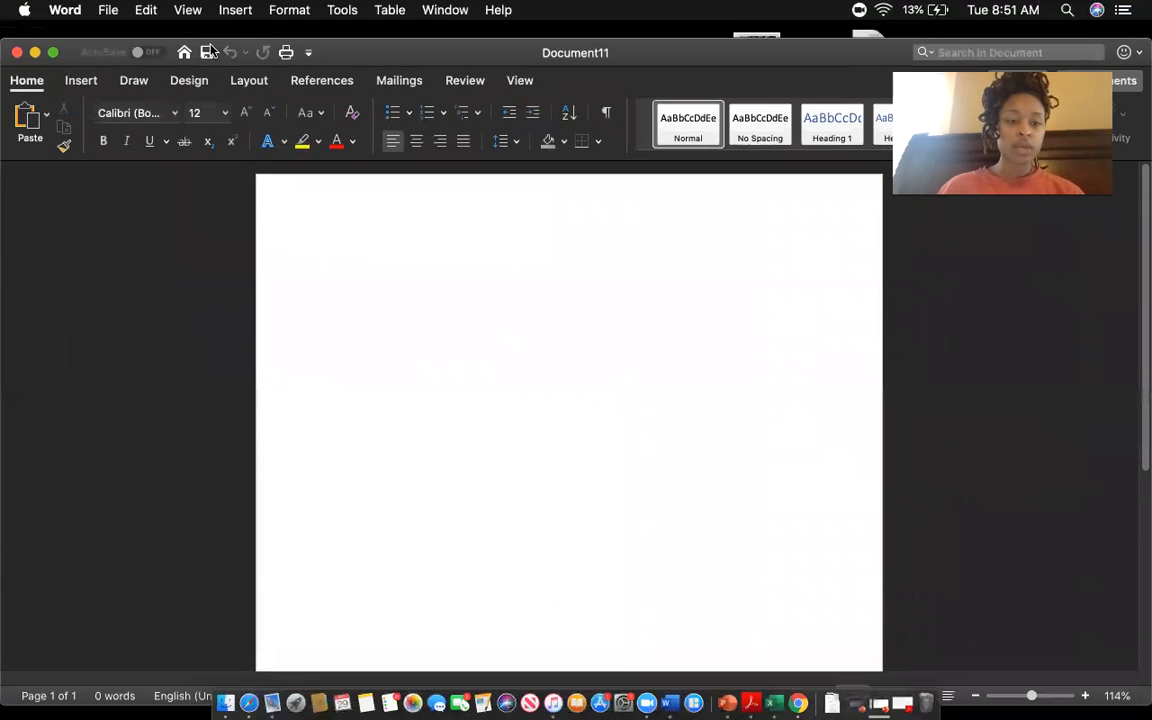
pyautogui.click(244, 86)
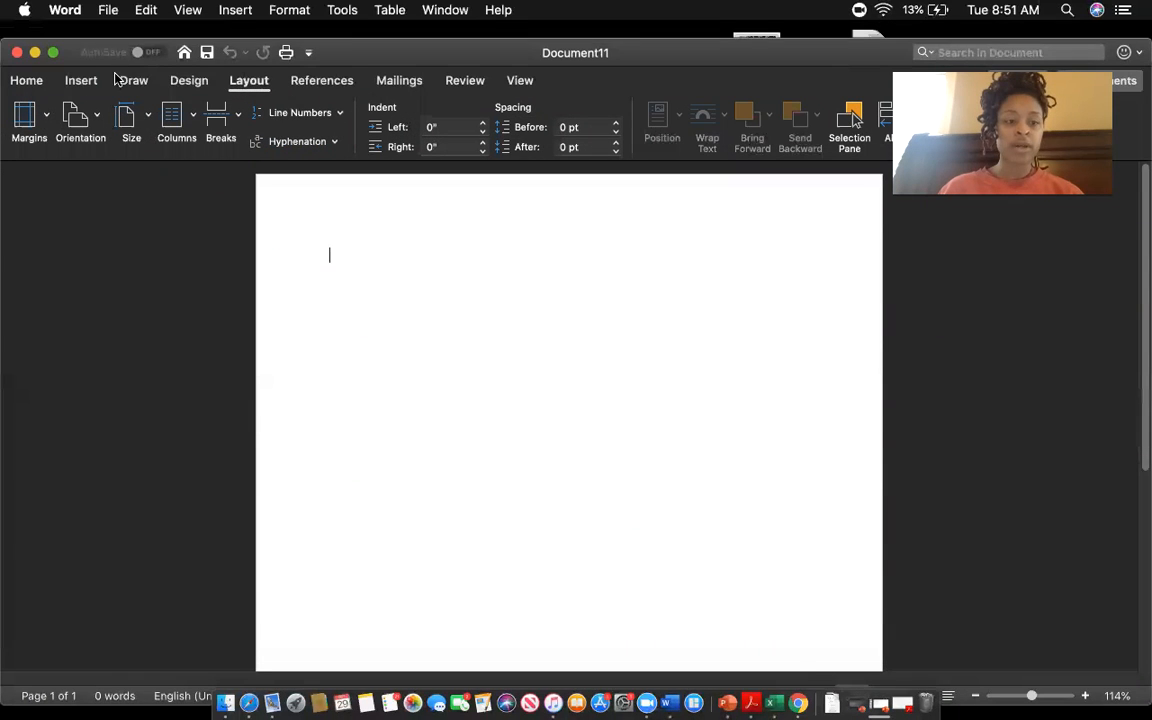
pyautogui.click(90, 120)
pyautogui.click(111, 195)
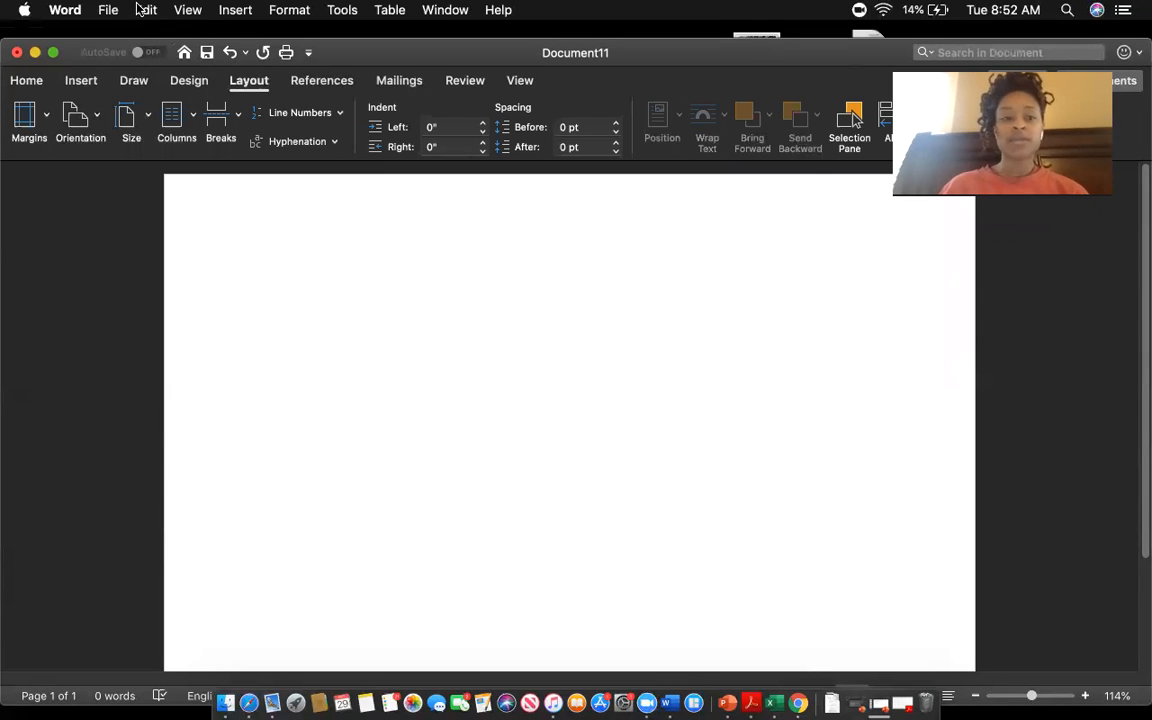
# Insert a triangle shape on the left half of the page and widen it to the right
pyautogui.click(27, 81)
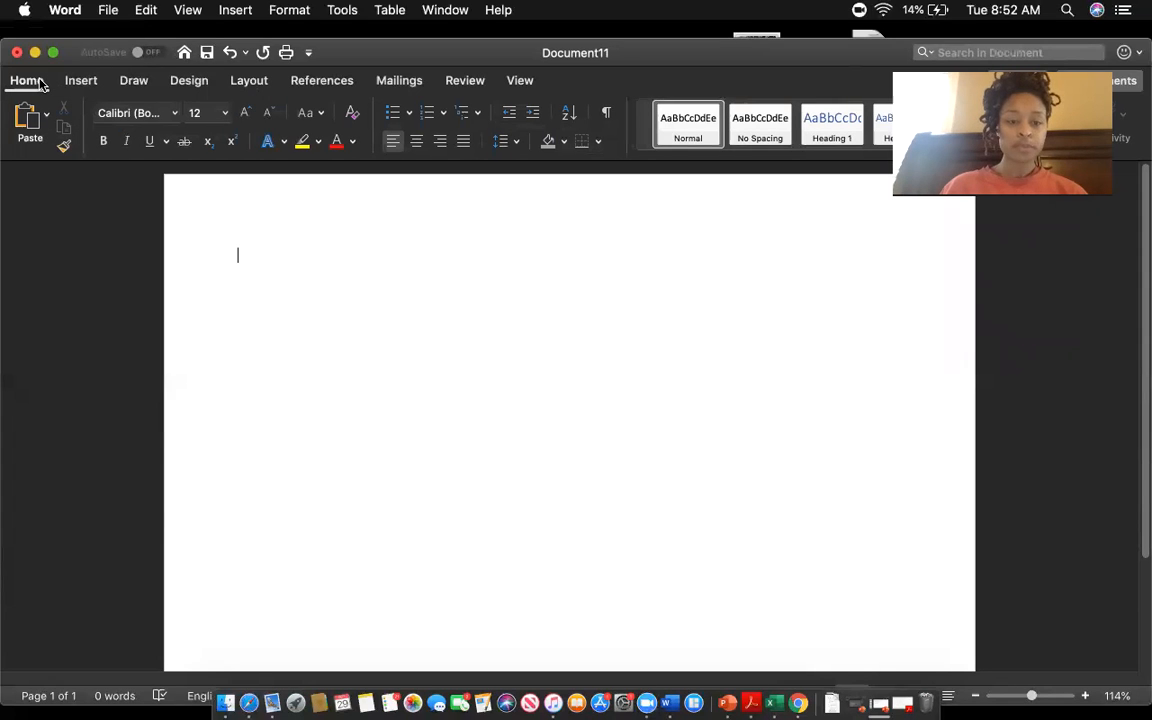
pyautogui.click(238, 11)
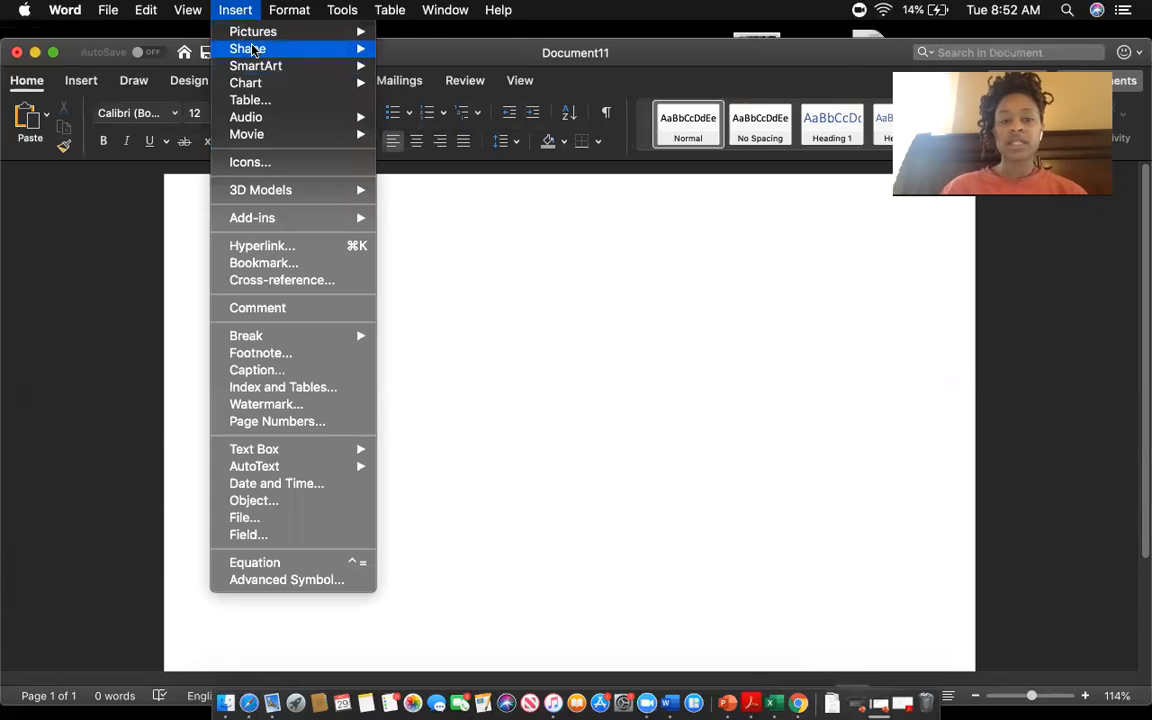
pyautogui.moveTo(254, 50)
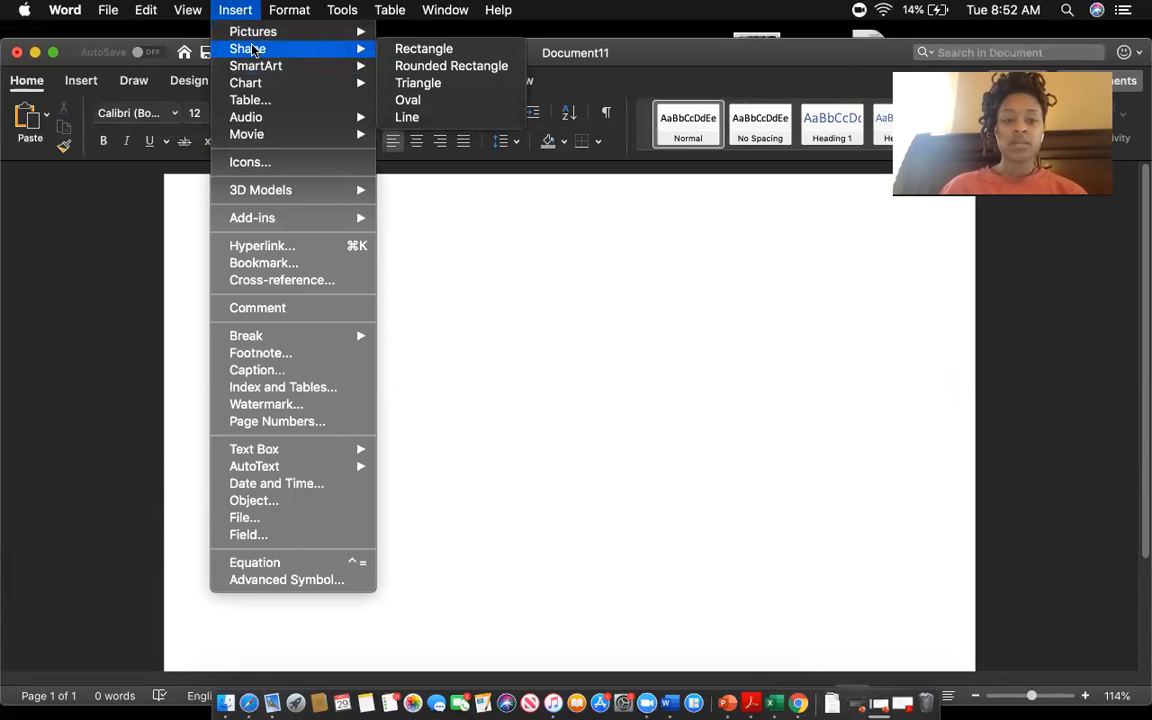
pyautogui.click(435, 90)
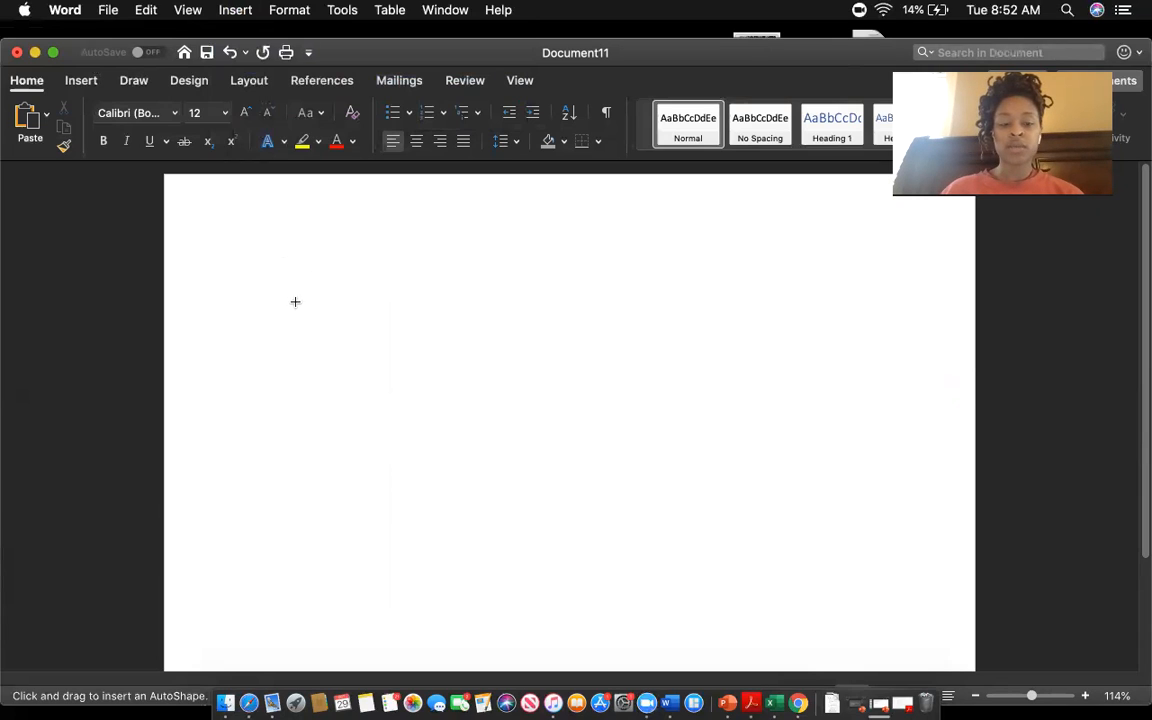
pyautogui.moveTo(299, 305)
pyautogui.mouseDown()
pyautogui.moveTo(386, 380)
pyautogui.moveTo(342, 391)
pyautogui.moveTo(343, 411)
pyautogui.mouseUp()
pyautogui.moveTo(386, 362); pyautogui.dragTo(427, 362)
pyautogui.click(478, 386)
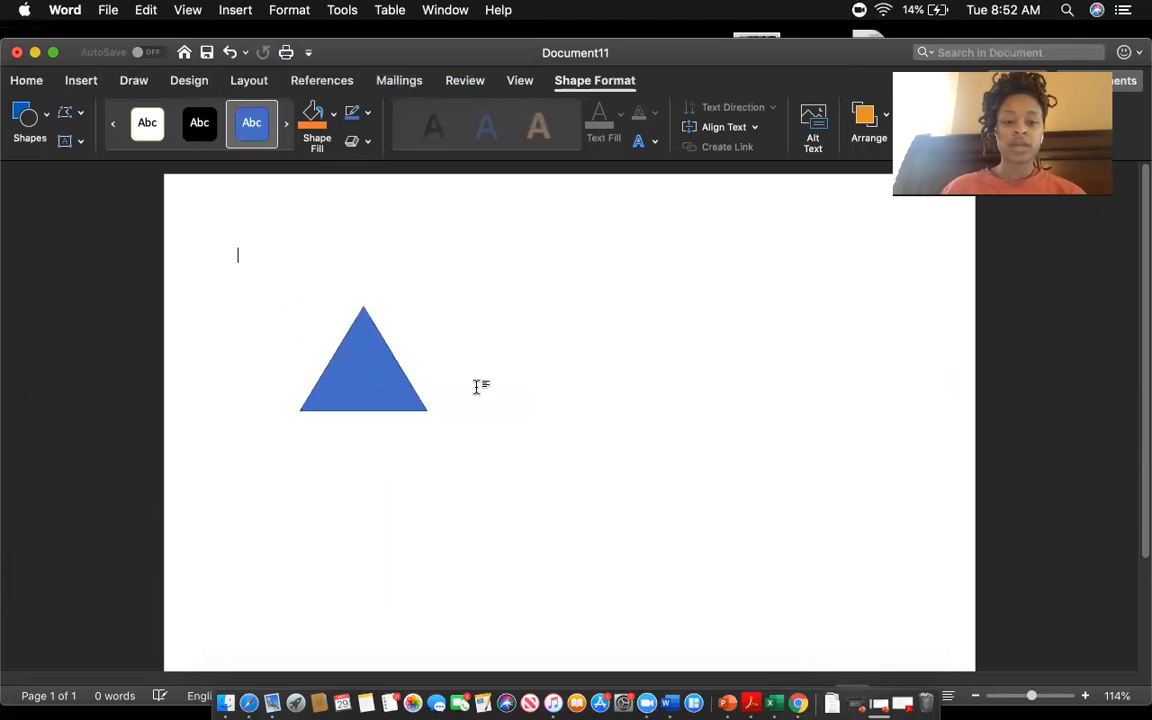
pyautogui.click(353, 371)
pyautogui.click(365, 232)
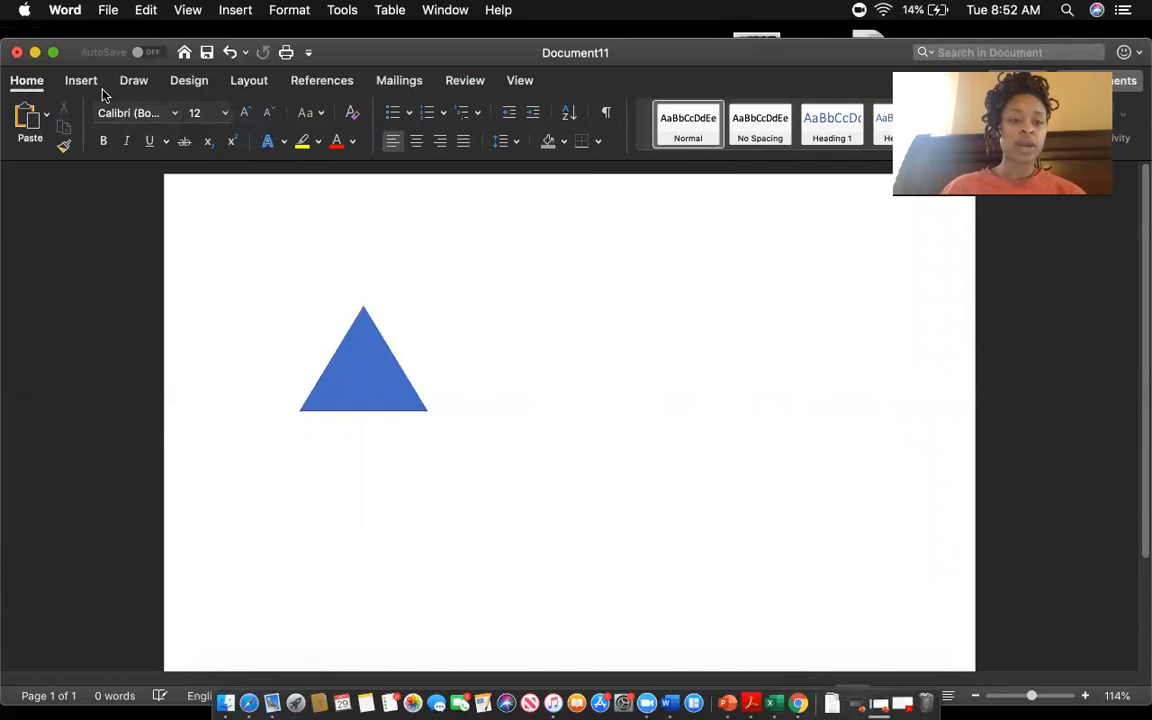
# Insert a rectangle shape on the right half of the page, across from the triangle
pyautogui.moveTo(788, 64); pyautogui.dragTo(790, 104)
pyautogui.click(186, 93)
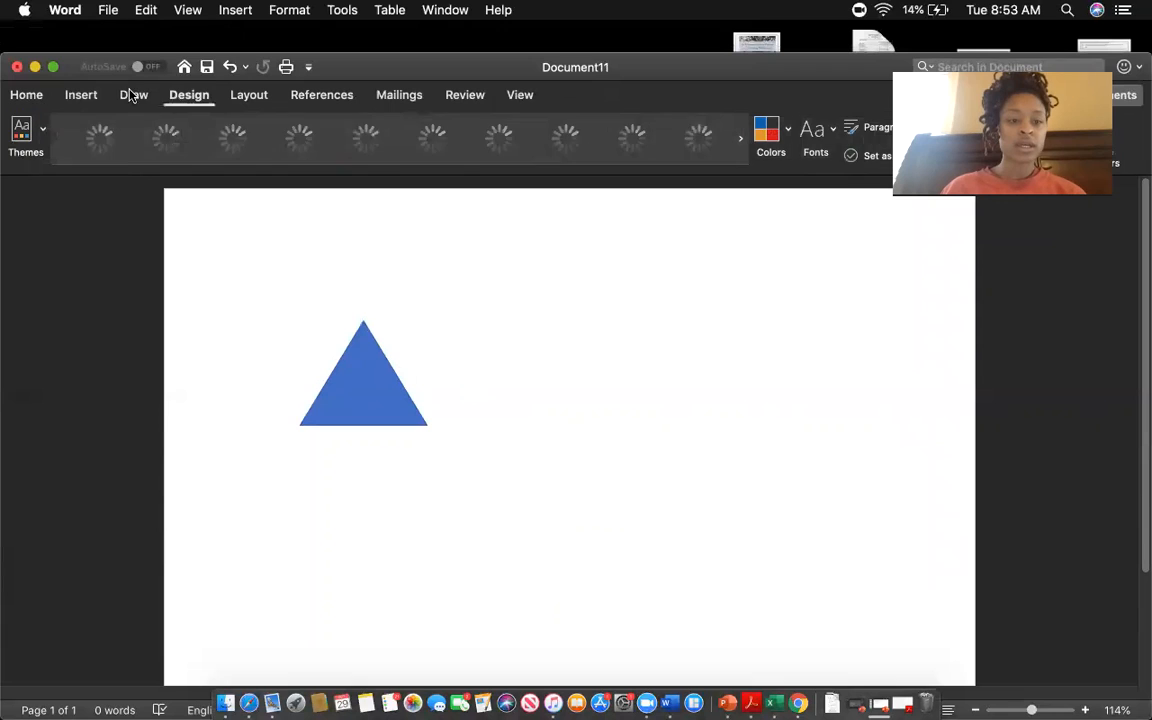
pyautogui.click(86, 95)
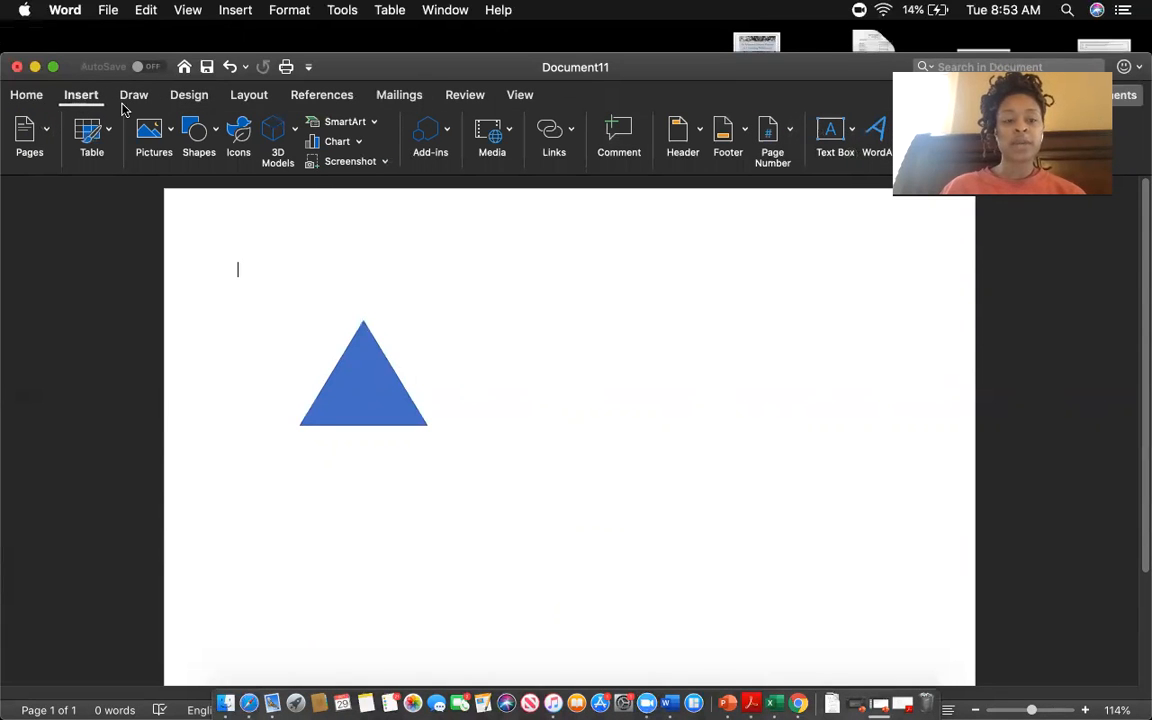
pyautogui.click(198, 131)
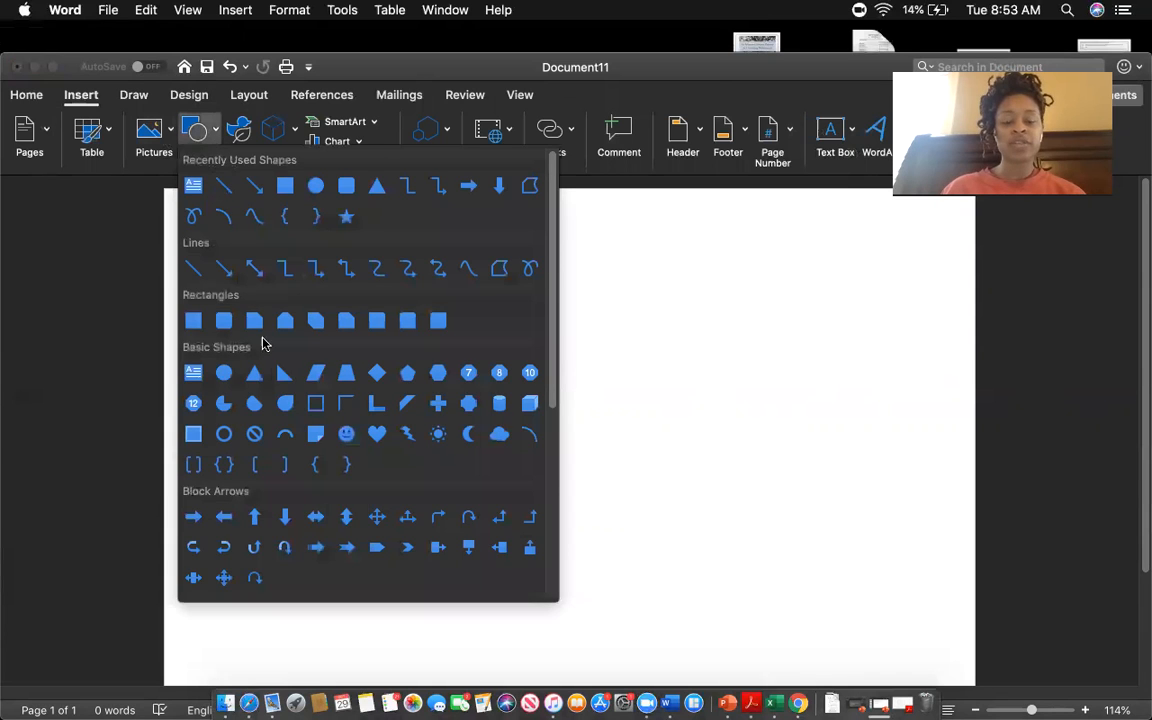
pyautogui.scroll(-5, 283, 365)
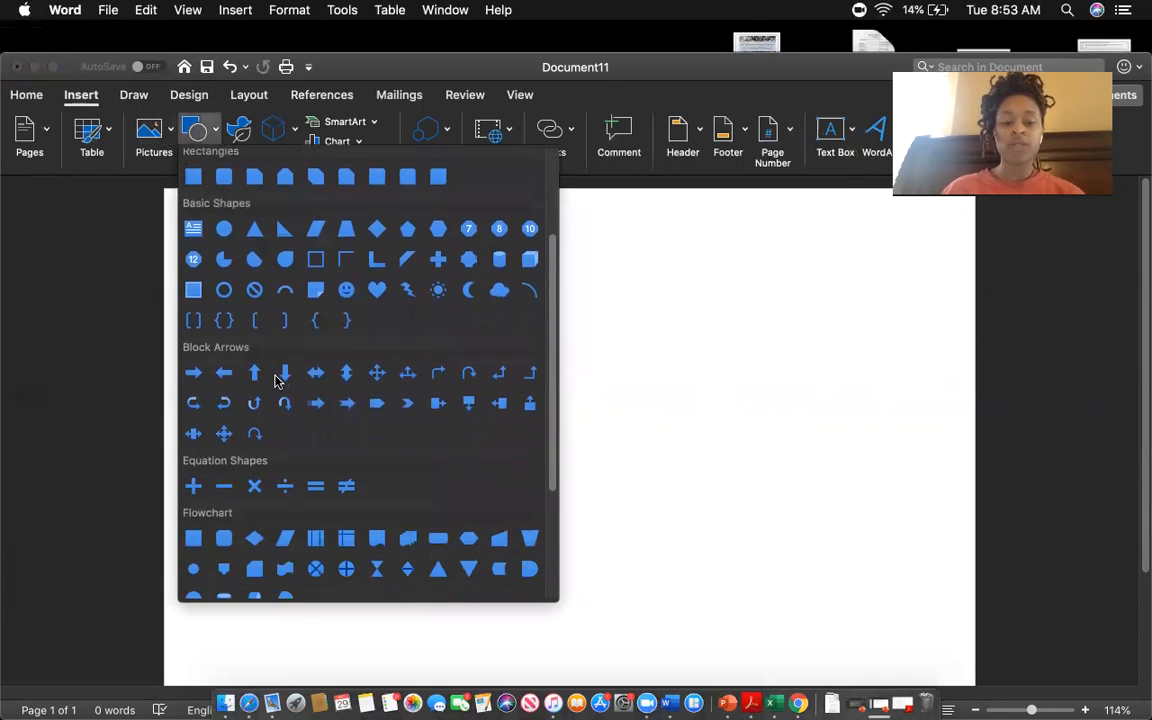
pyautogui.scroll(5, 278, 378)
pyautogui.click(282, 185)
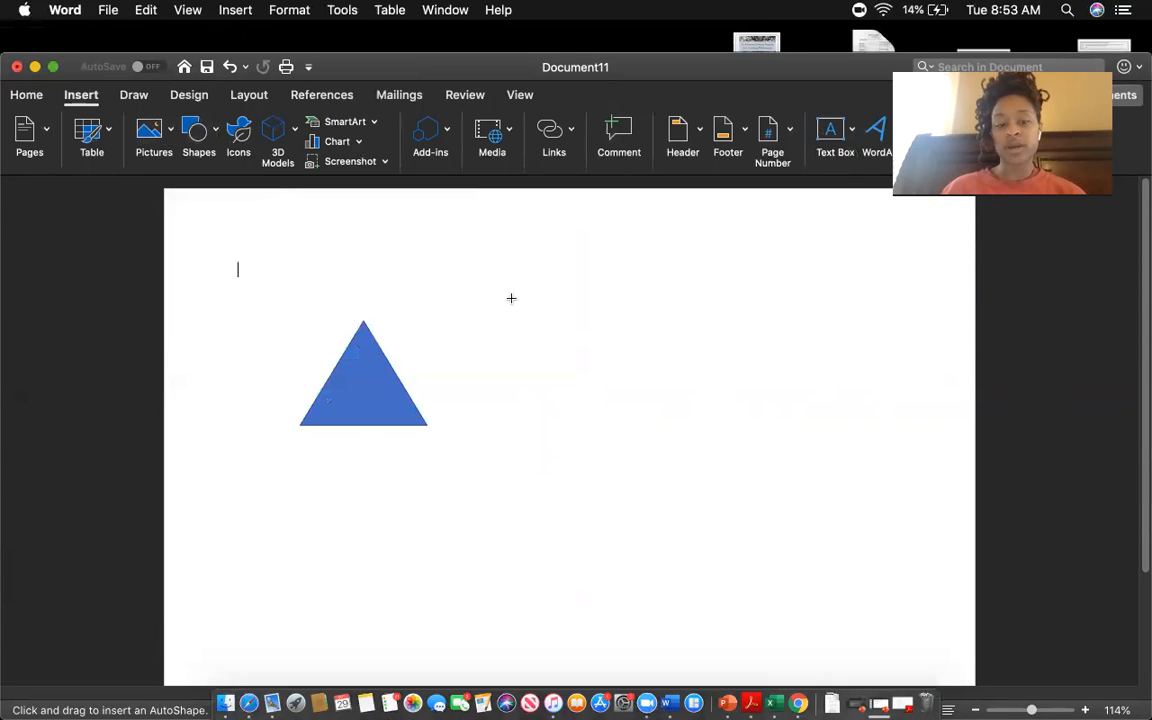
pyautogui.press('Escape')
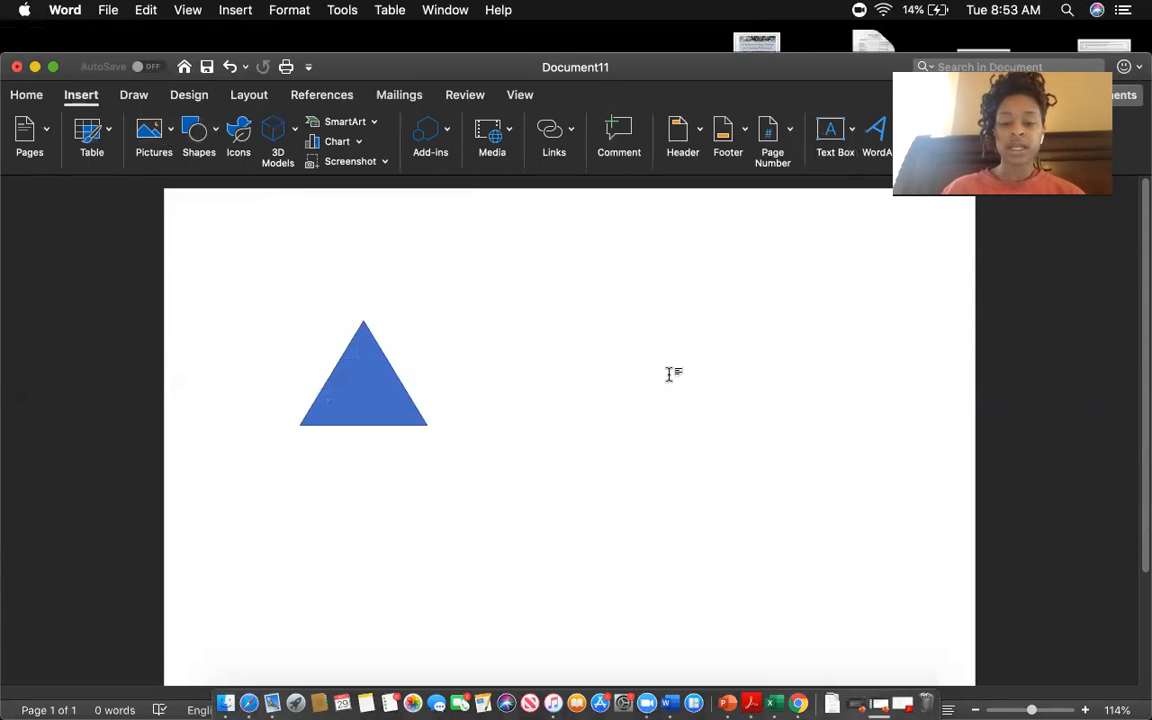
pyautogui.click(670, 374)
# Move the rectangle up level with the triangle and widen it slightly to the right
pyautogui.moveTo(689, 391); pyautogui.dragTo(680, 346)
pyautogui.moveTo(698, 401); pyautogui.dragTo(698, 459)
pyautogui.moveTo(737, 393)
pyautogui.mouseDown()
pyautogui.moveTo(849, 397)
pyautogui.moveTo(755, 393)
pyautogui.mouseUp()
pyautogui.moveTo(717, 459); pyautogui.dragTo(712, 401)
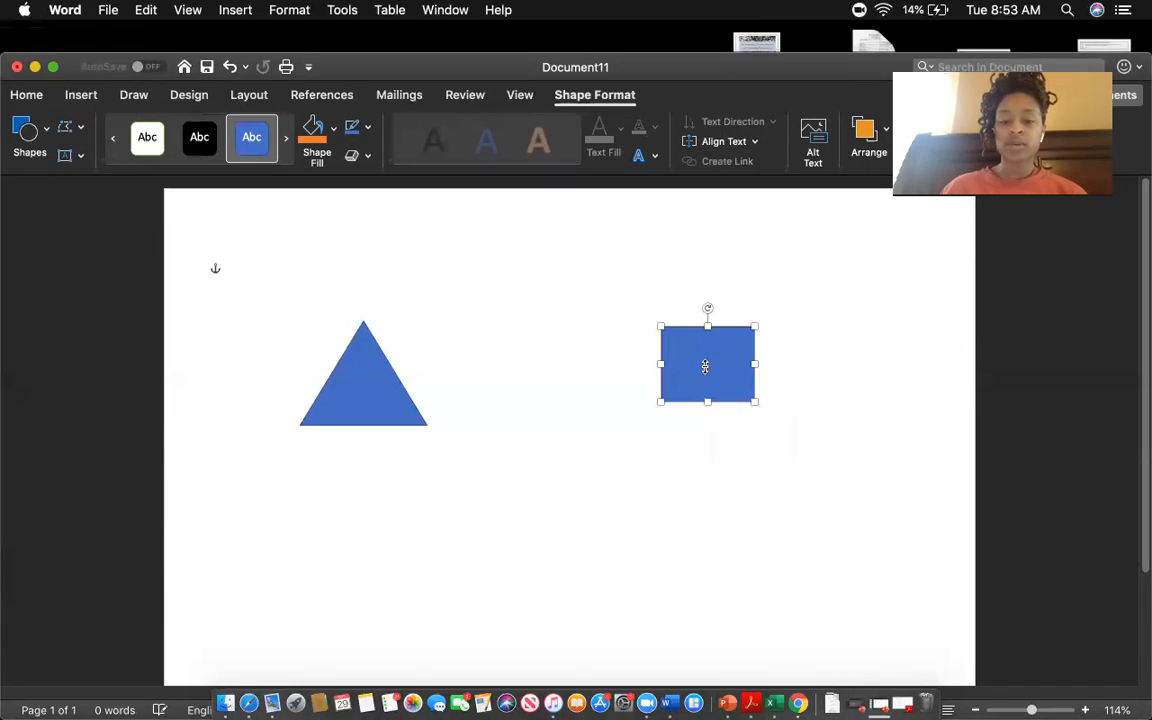
# Enlarge the rectangle downward and to the right so its bottom edge lines up with the triangle's base
pyautogui.click(379, 383)
pyautogui.moveTo(363, 425)
pyautogui.mouseDown()
pyautogui.moveTo(363, 370)
pyautogui.moveTo(363, 425)
pyautogui.mouseUp()
pyautogui.click(514, 386)
pyautogui.click(702, 374)
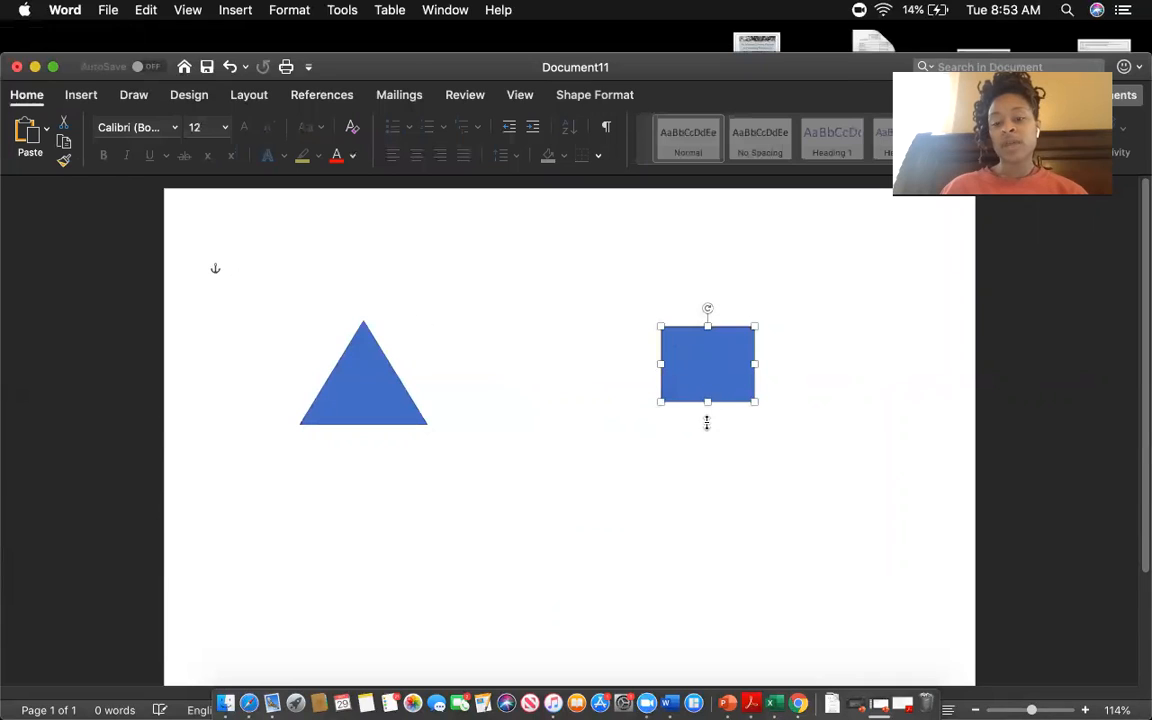
pyautogui.moveTo(707, 423); pyautogui.dragTo(707, 424)
pyautogui.moveTo(755, 375); pyautogui.dragTo(769, 378)
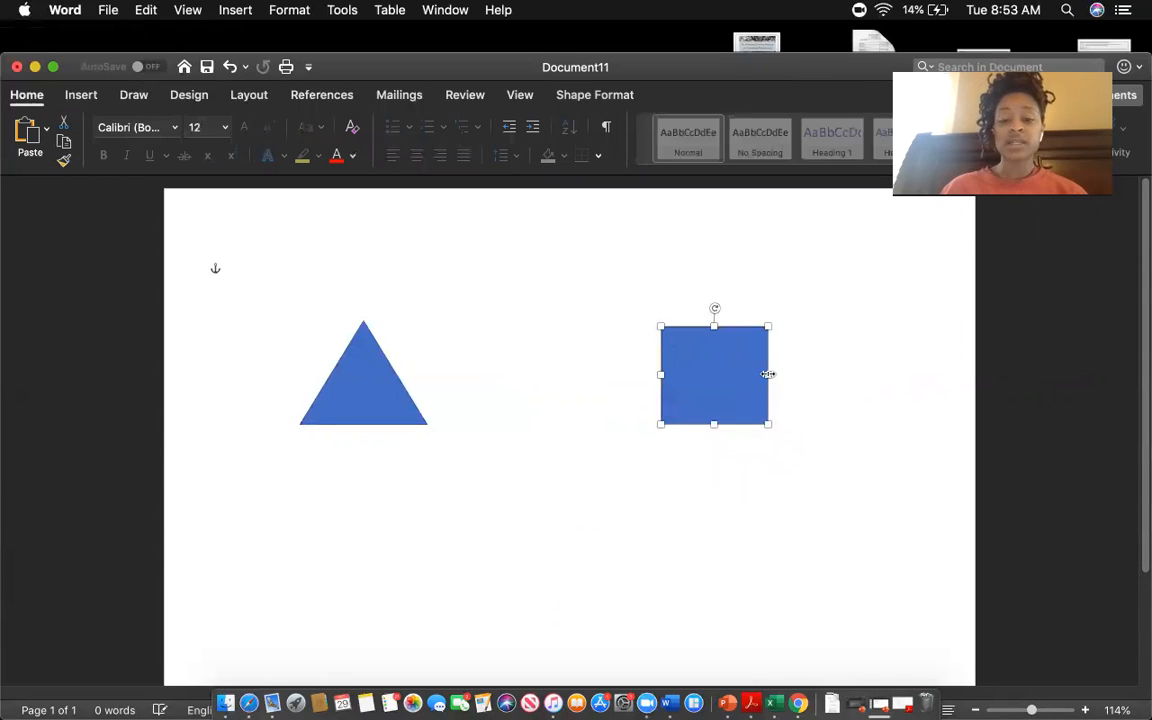
pyautogui.click(530, 411)
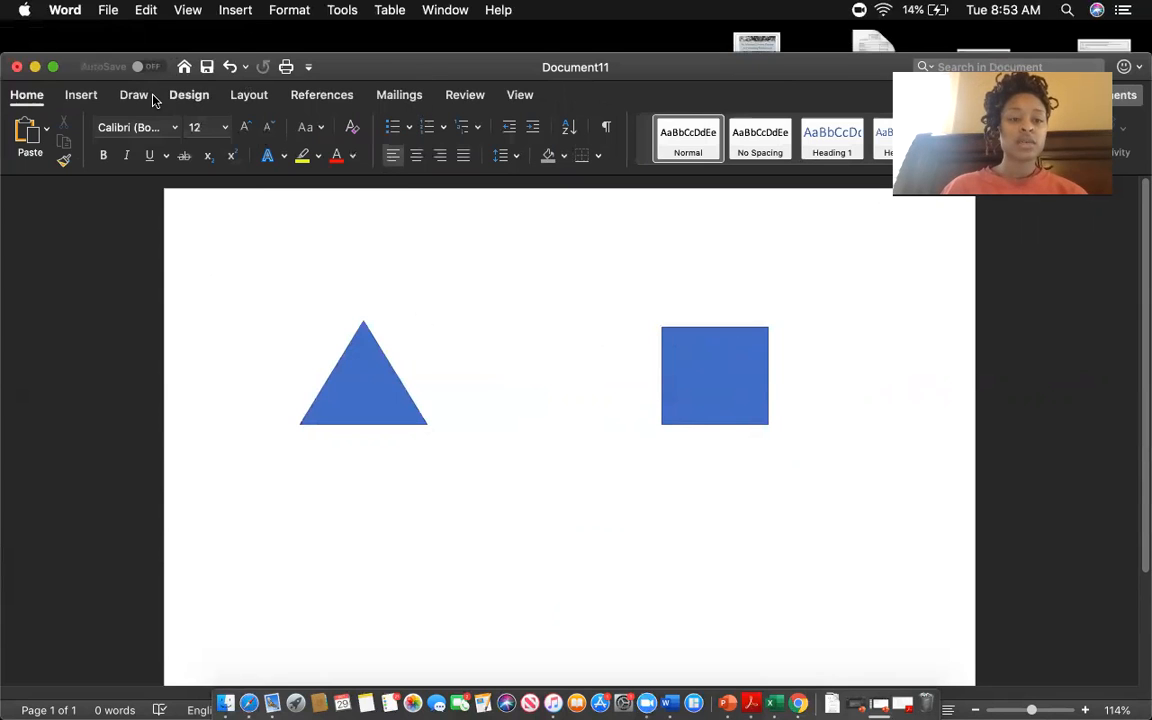
# Draw a horizontal line about 1.23" long between the triangle and the rectangle
pyautogui.click(84, 96)
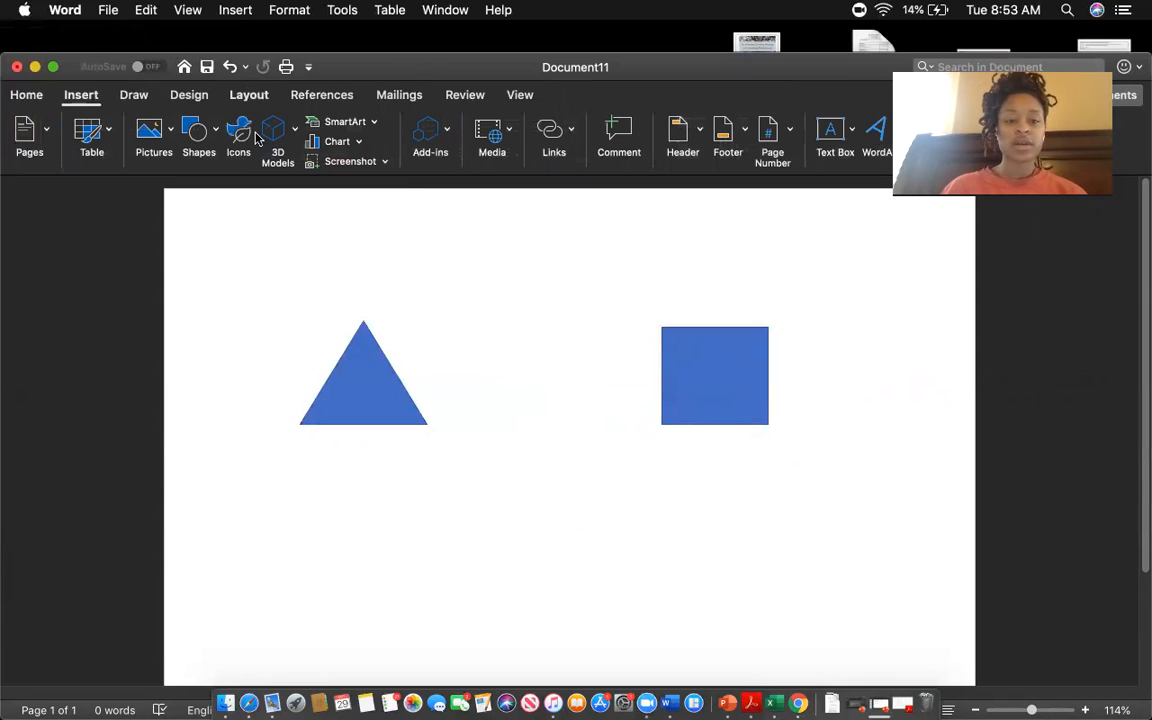
pyautogui.click(198, 132)
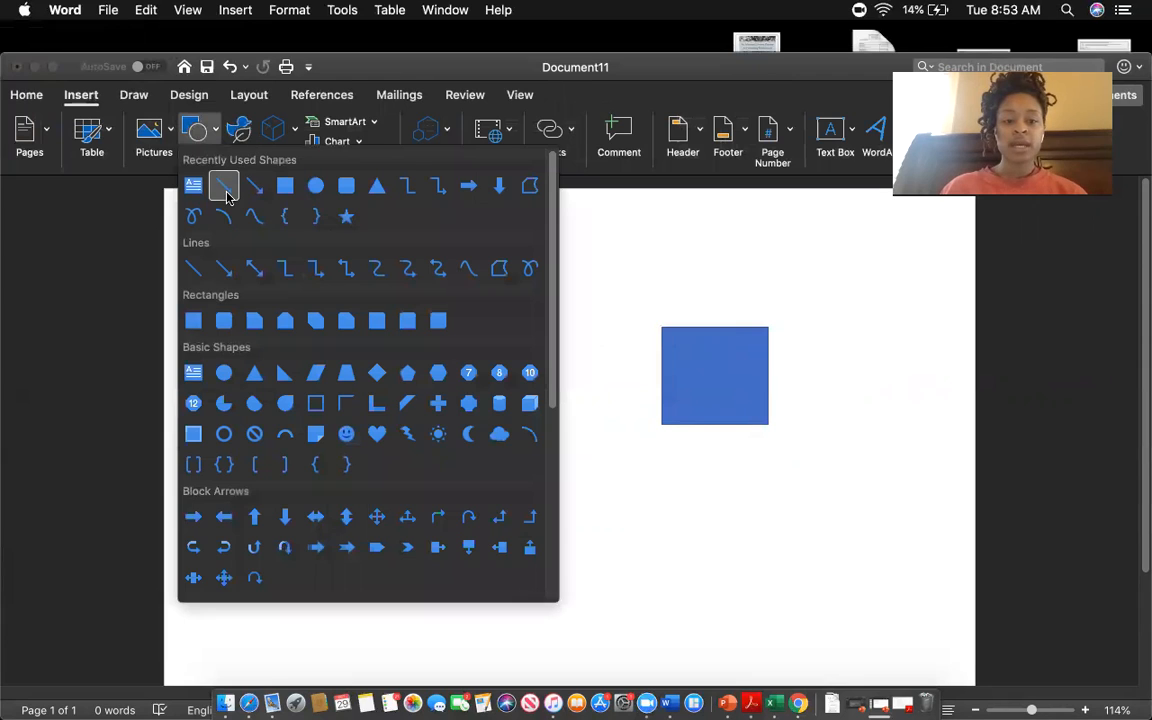
pyautogui.click(224, 187)
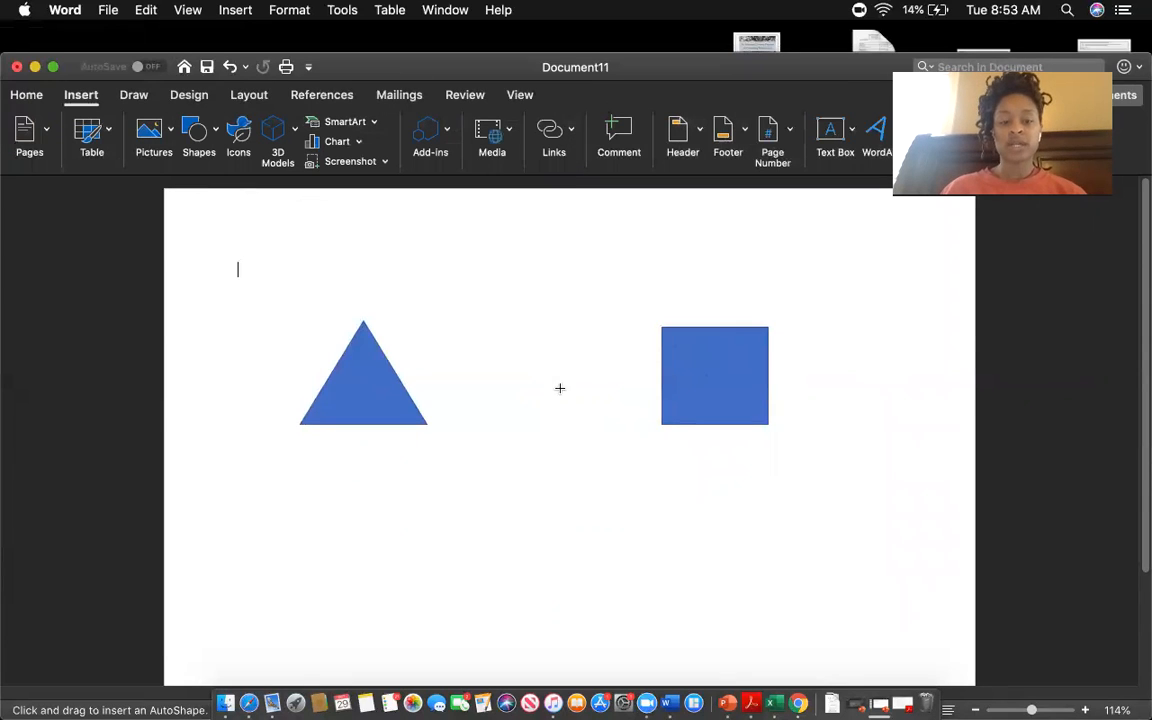
pyautogui.press('Escape')
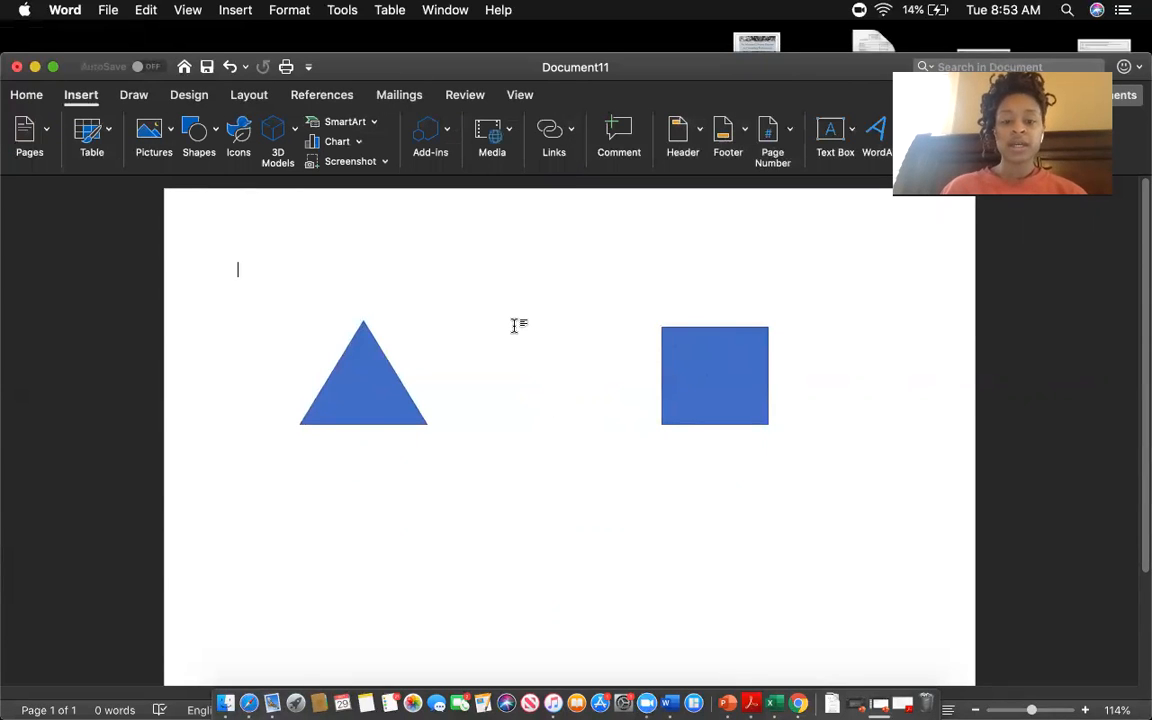
pyautogui.moveTo(514, 326)
pyautogui.mouseDown()
pyautogui.moveTo(537, 386)
pyautogui.moveTo(535, 375)
pyautogui.moveTo(607, 324)
pyautogui.mouseUp()
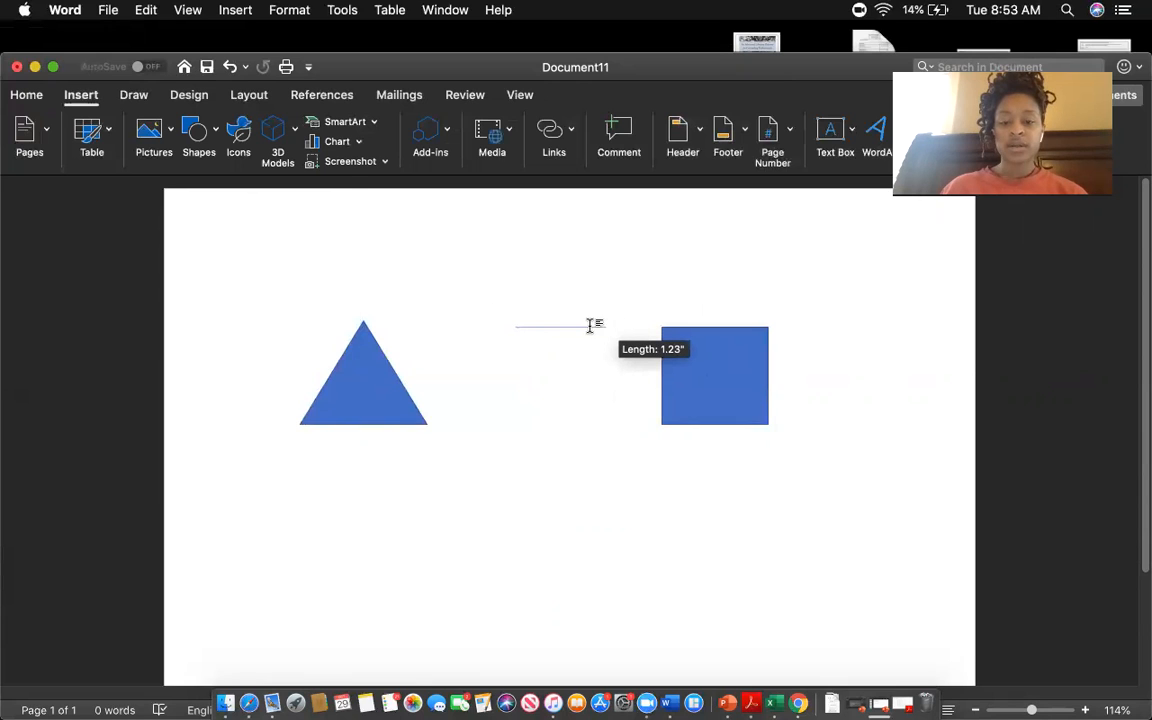
# Move the line down and slightly toward the triangle to center it between the two shapes
pyautogui.click(553, 326)
pyautogui.click(553, 330)
pyautogui.moveTo(550, 329); pyautogui.dragTo(545, 357)
pyautogui.click(545, 357)
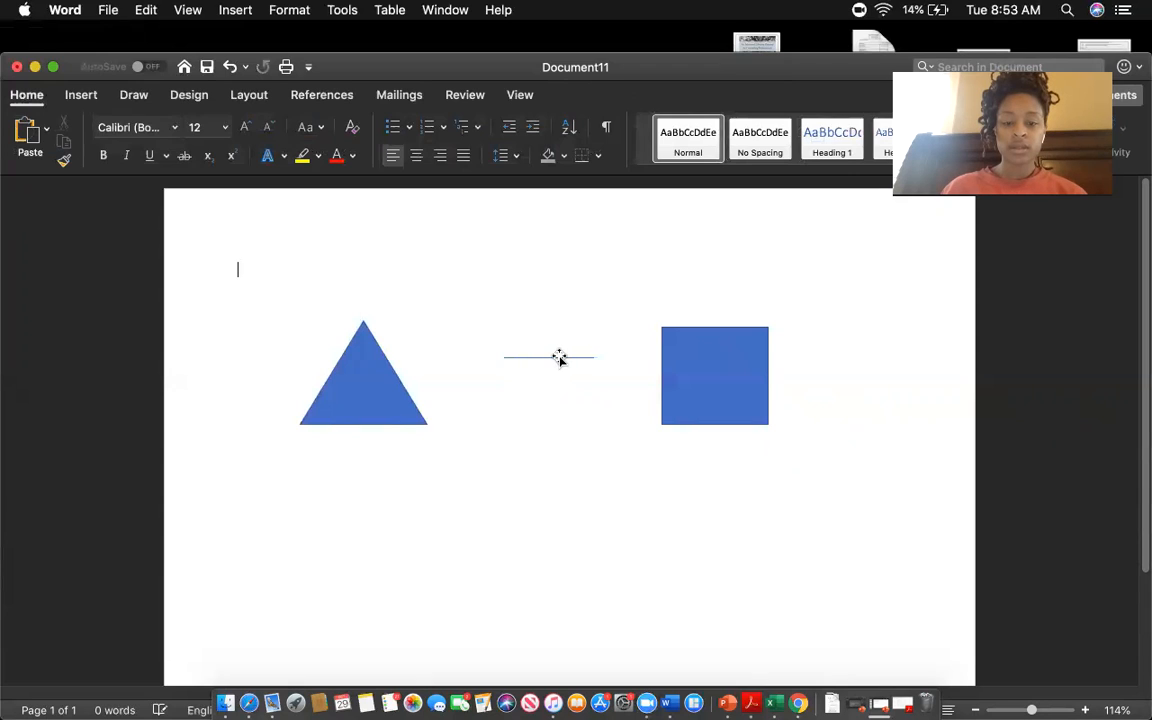
pyautogui.press('super+a')
pyautogui.click(546, 360)
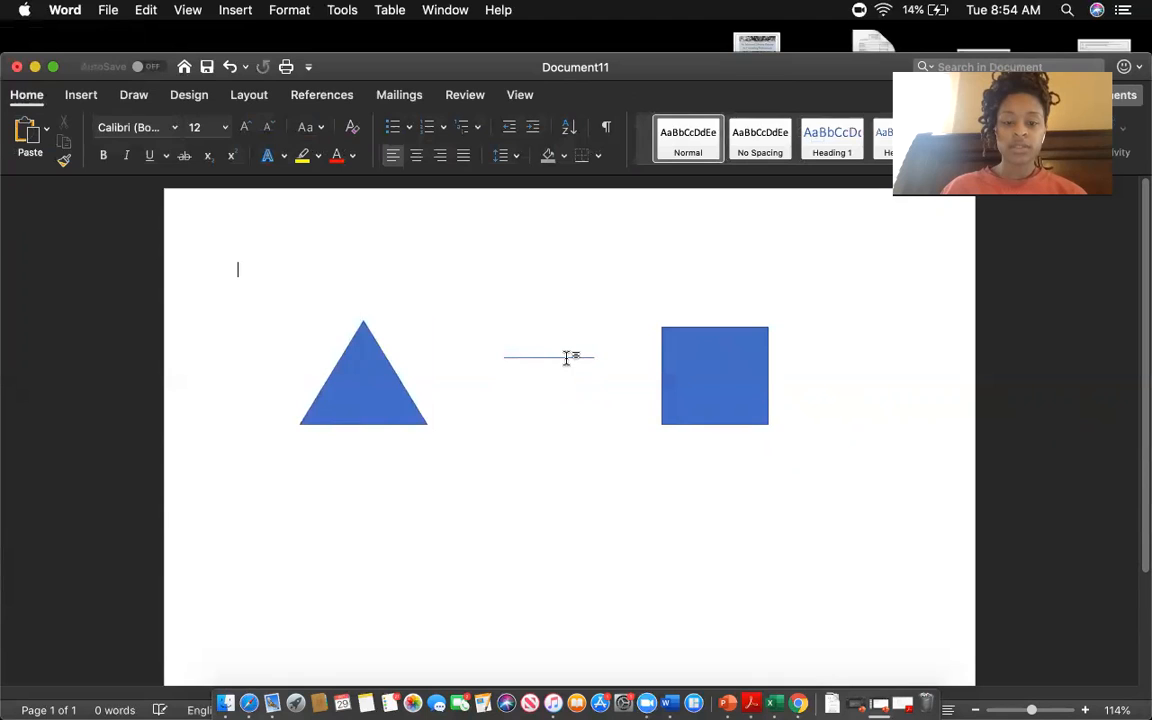
# Open the shape formatting options and lower the line to the rectangle's mid-height
pyautogui.click(716, 375)
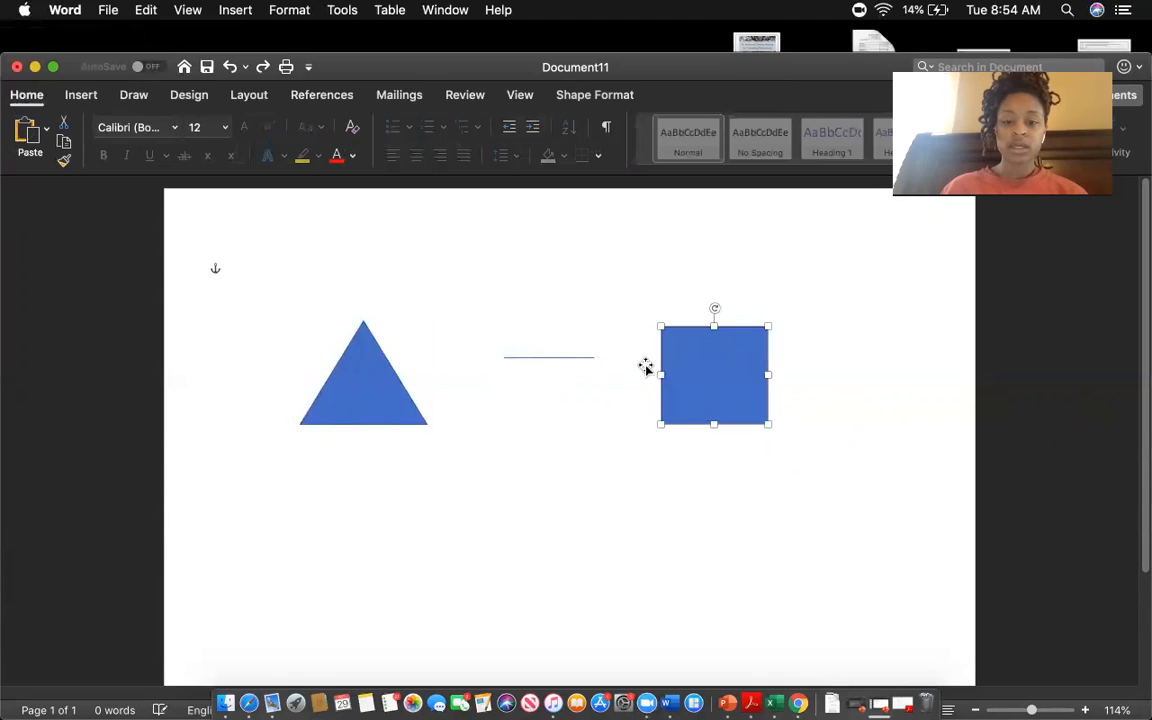
pyautogui.doubleClick(688, 372)
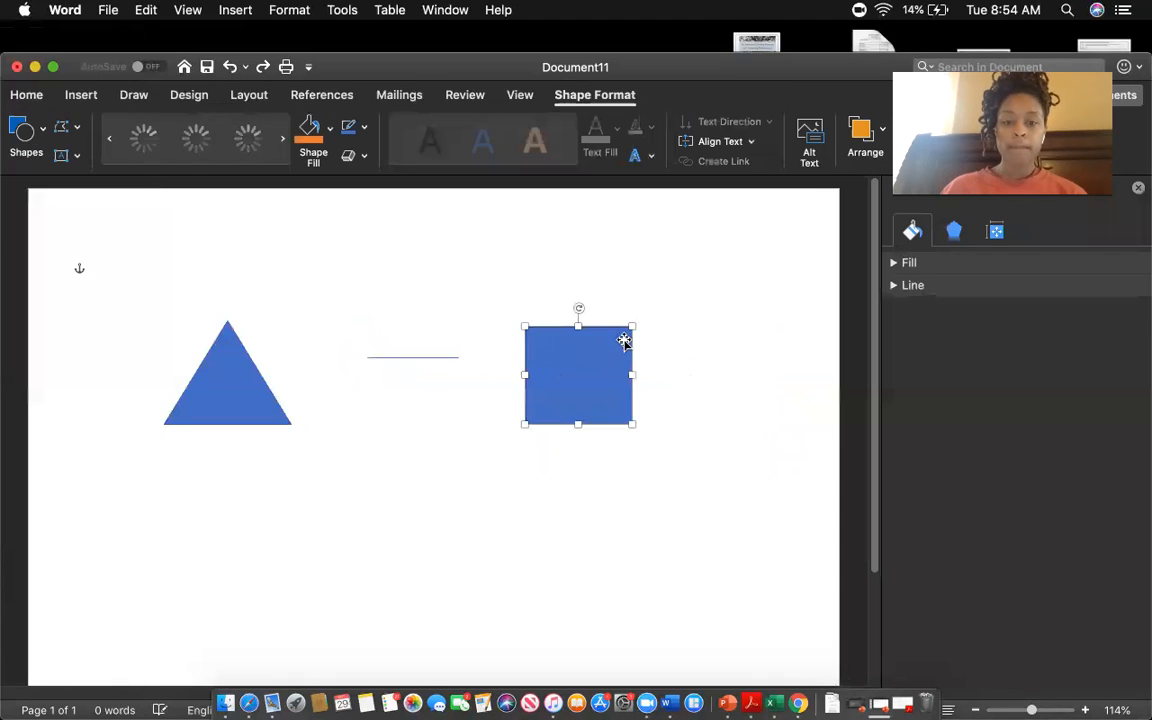
pyautogui.click(420, 354)
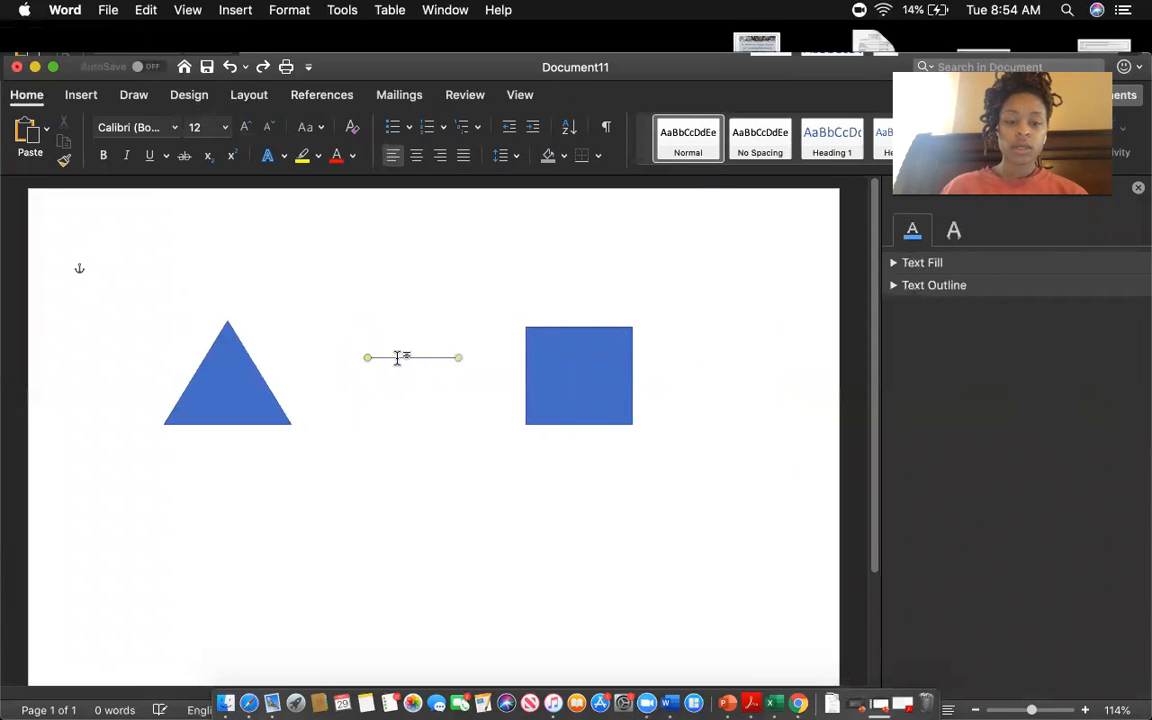
pyautogui.moveTo(398, 358); pyautogui.dragTo(437, 377)
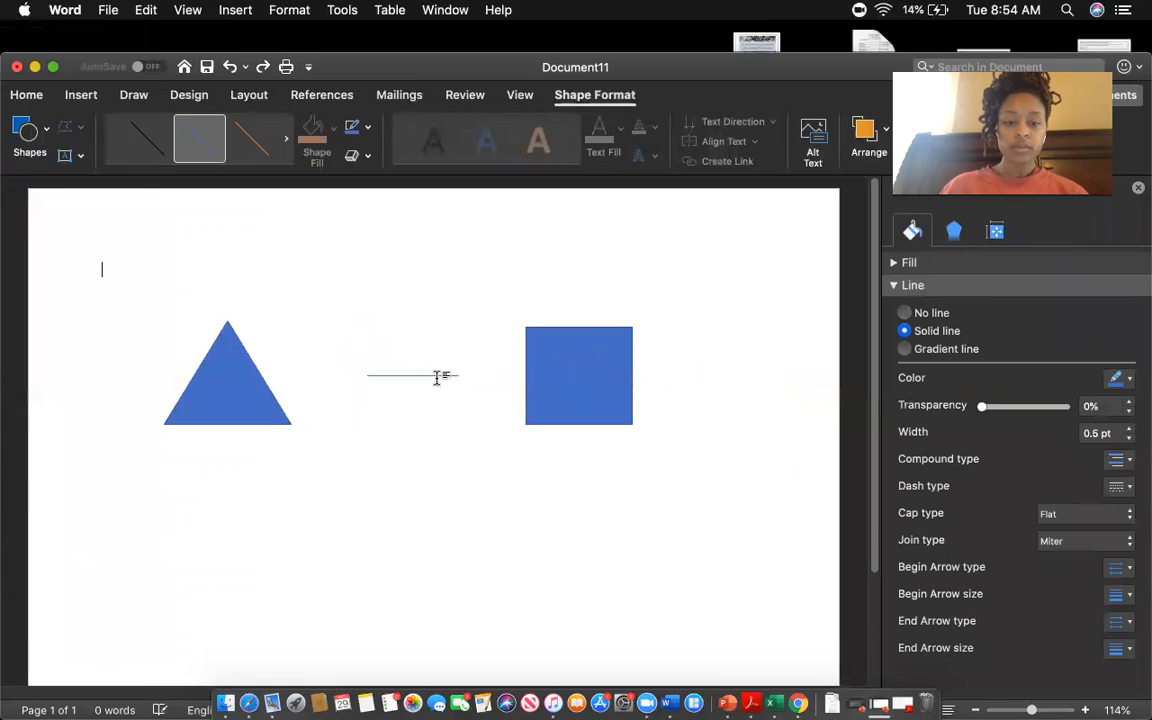
# Change the rectangle's solid fill to the orange theme color
pyautogui.click(598, 370)
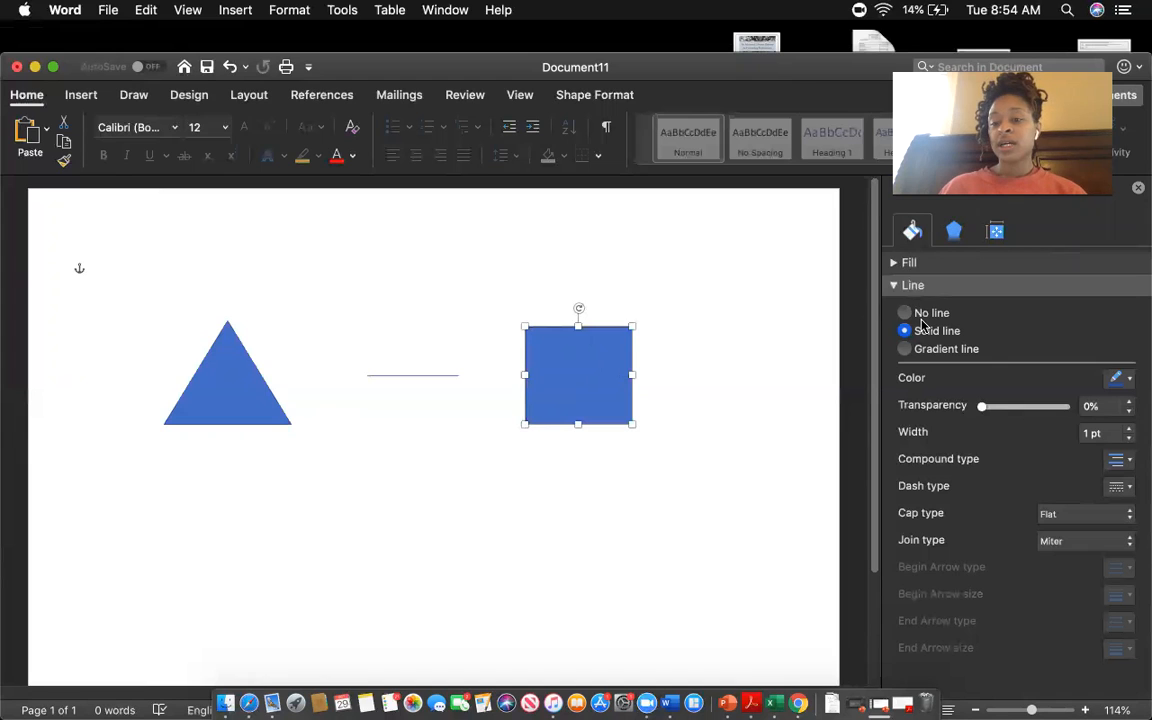
pyautogui.click(907, 263)
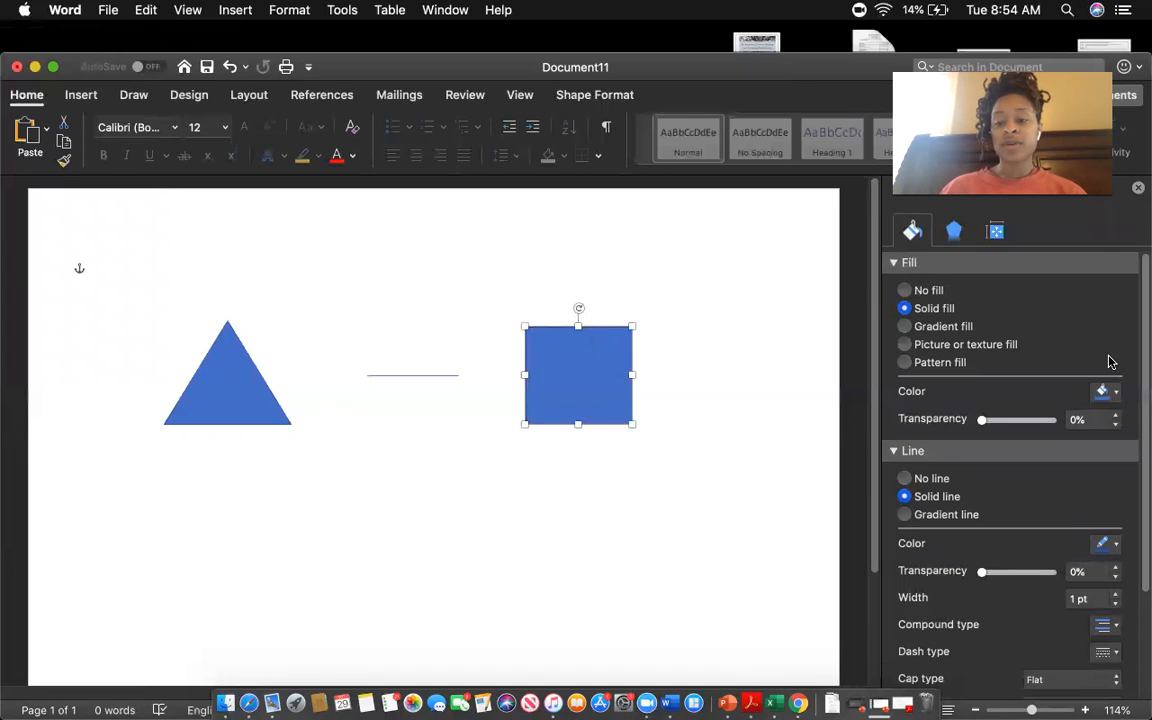
pyautogui.click(1116, 393)
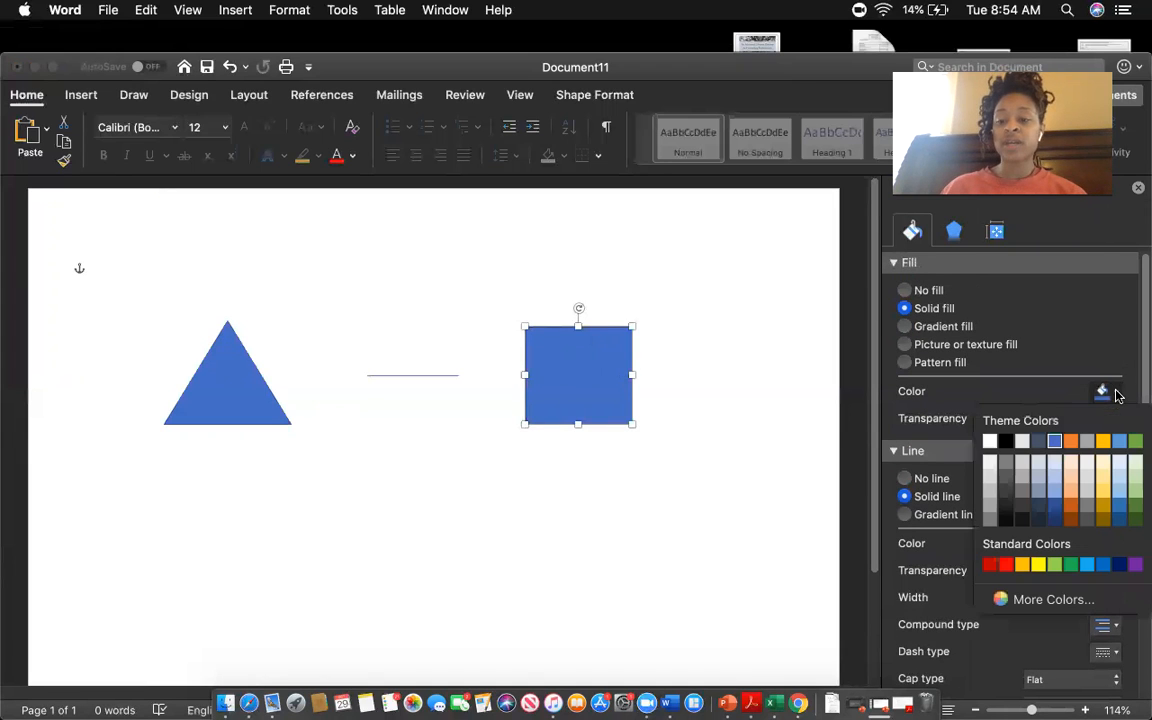
pyautogui.click(1071, 441)
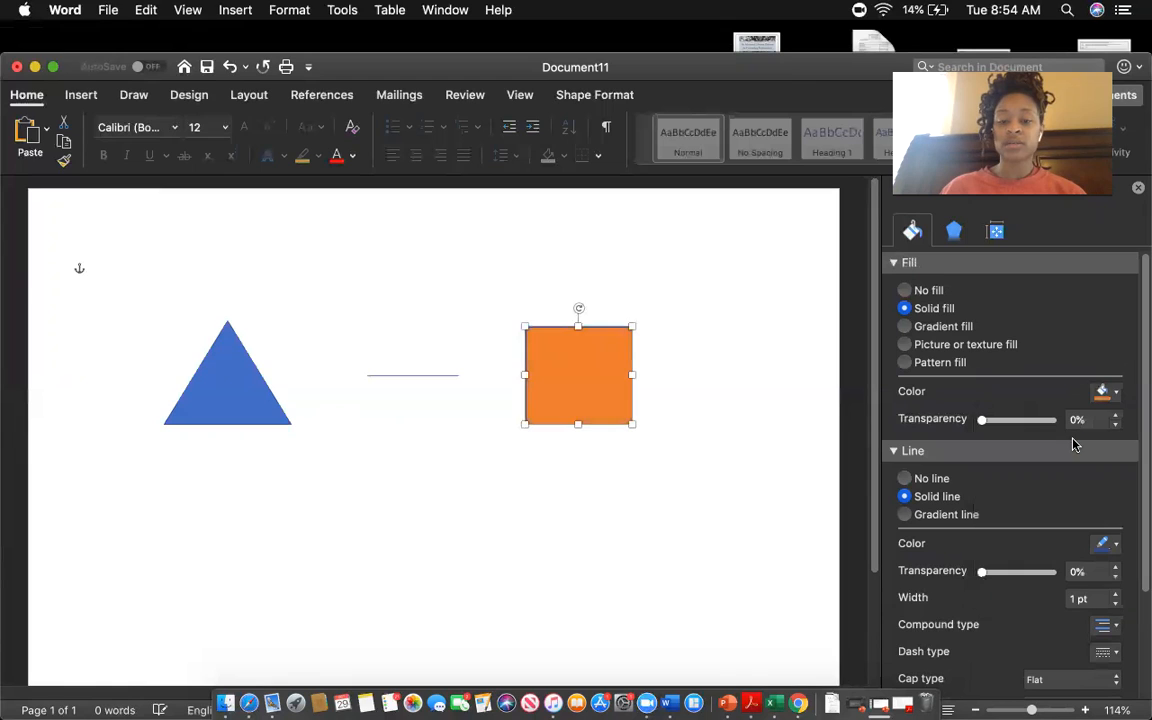
pyautogui.click(1116, 393)
pyautogui.click(686, 335)
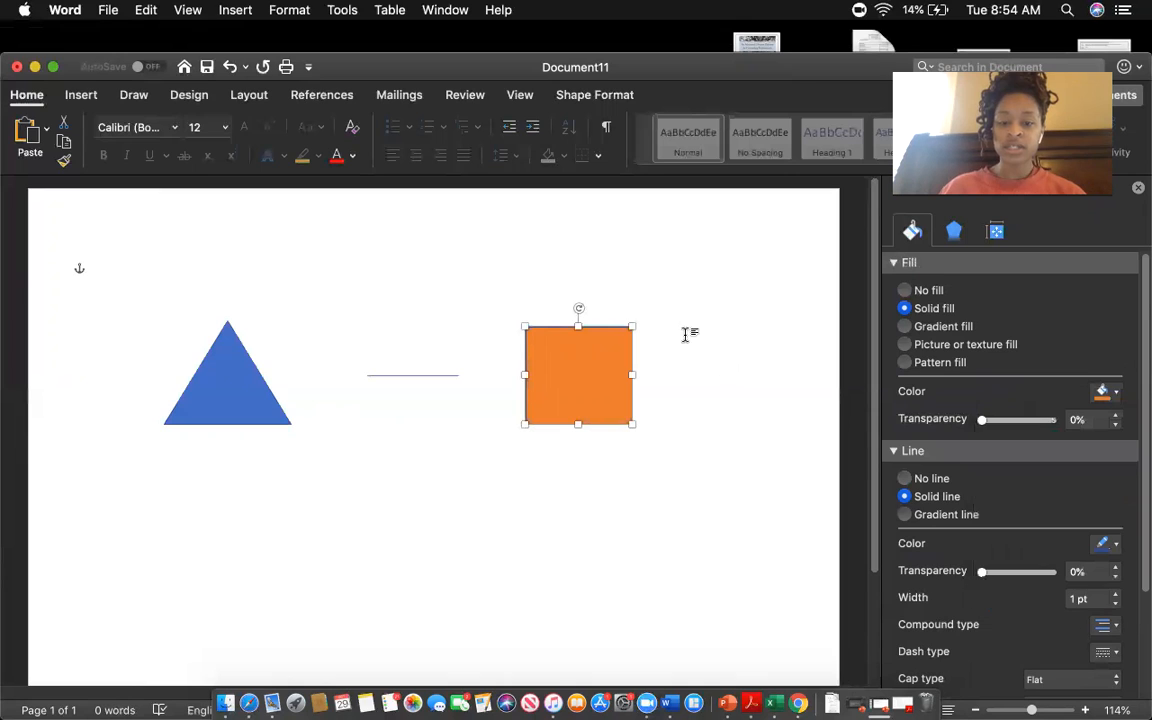
# Change the solid fill of both the rectangle and the triangle to the gold theme color
pyautogui.click(1117, 393)
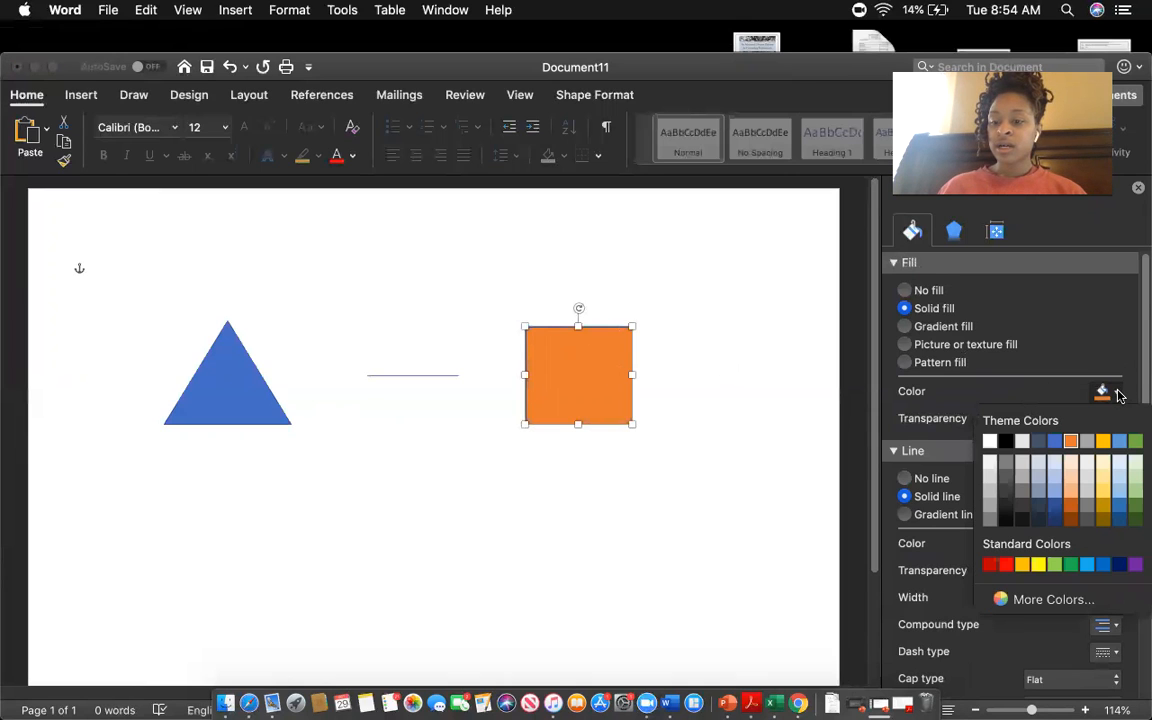
pyautogui.click(1105, 441)
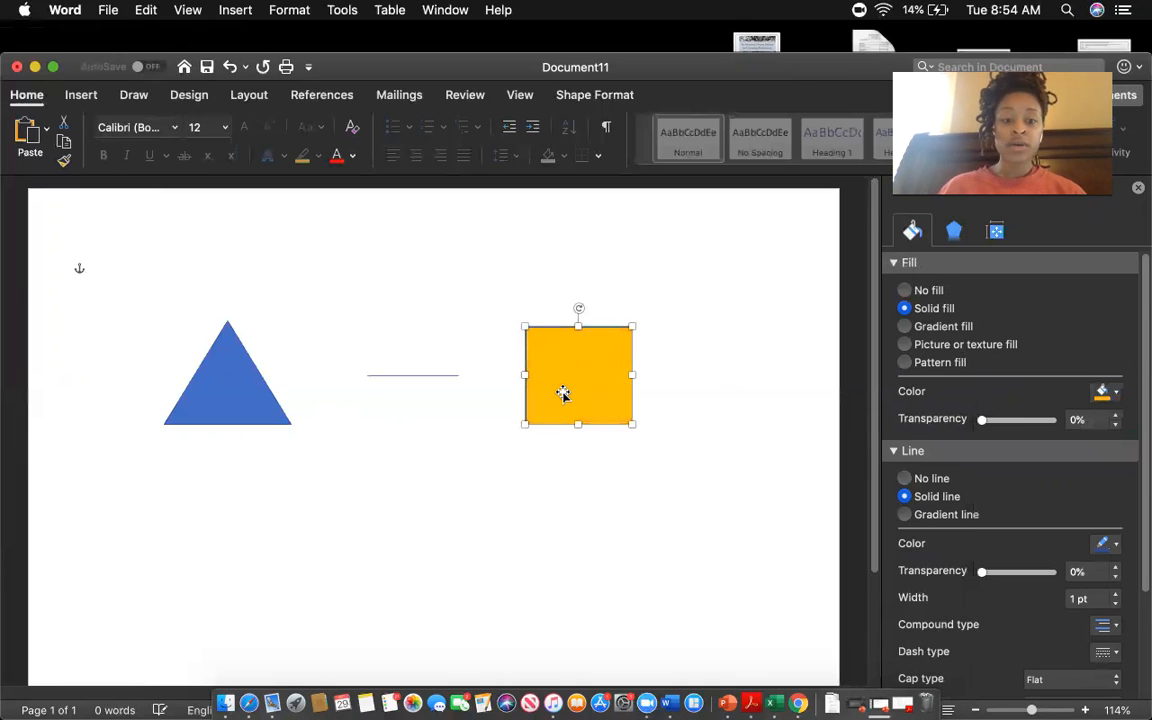
pyautogui.click(213, 388)
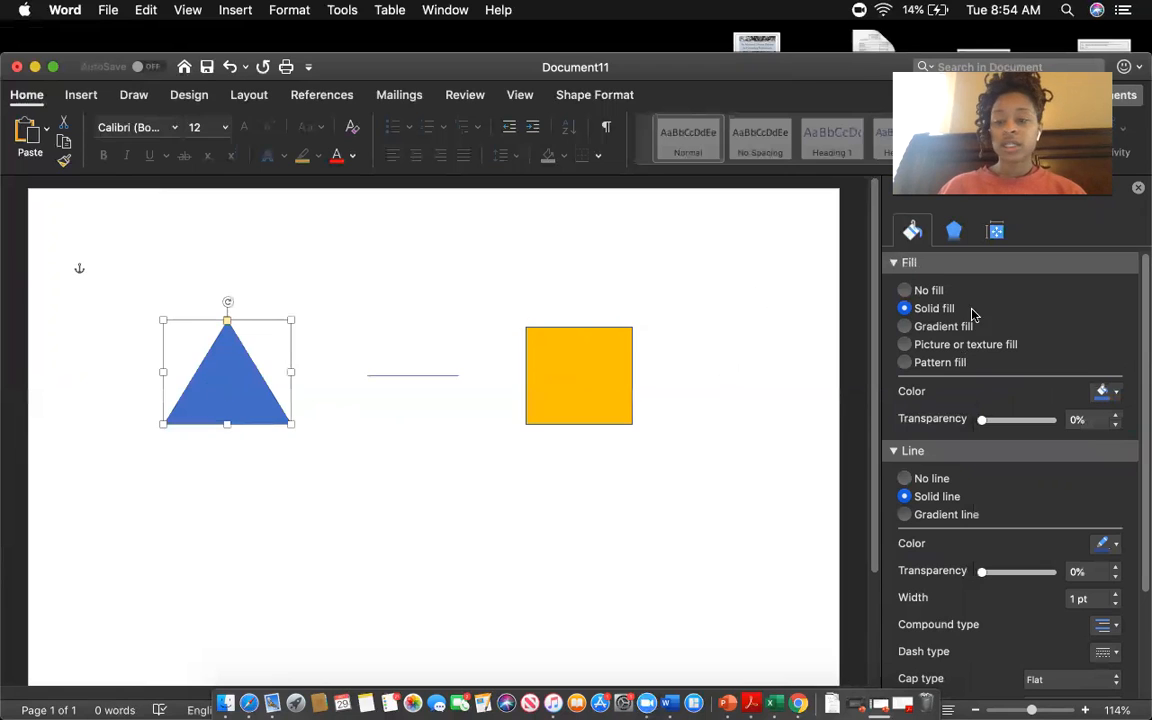
pyautogui.click(1117, 393)
pyautogui.click(1105, 441)
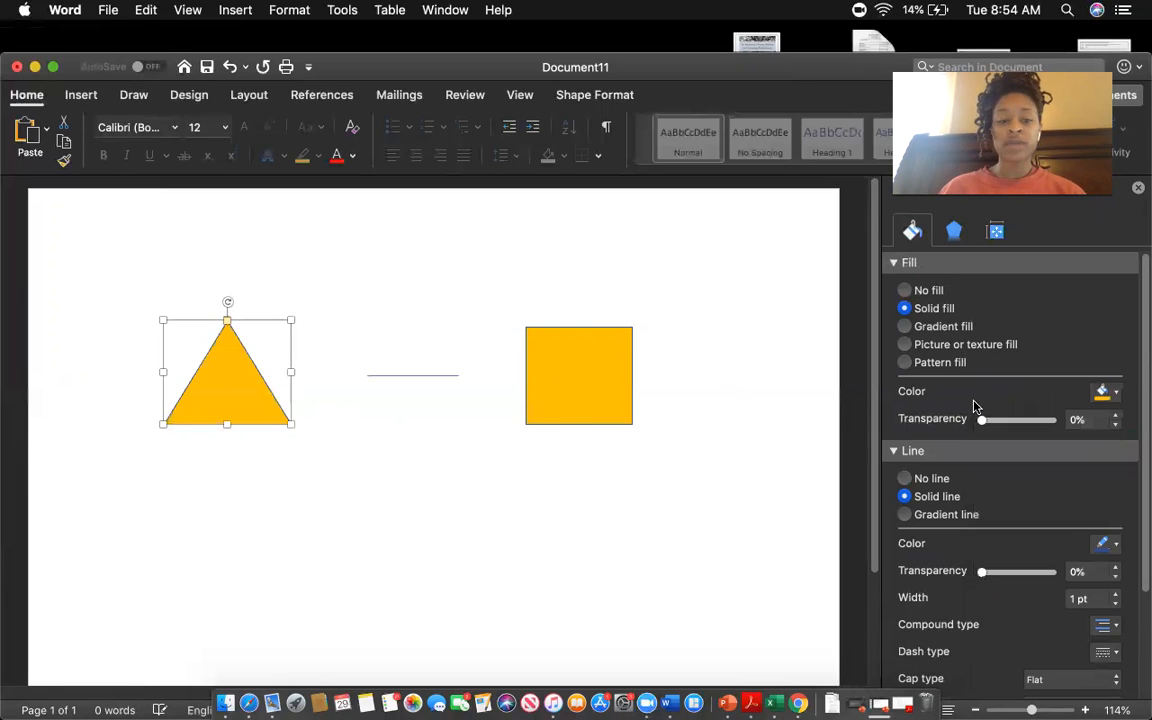
pyautogui.click(545, 442)
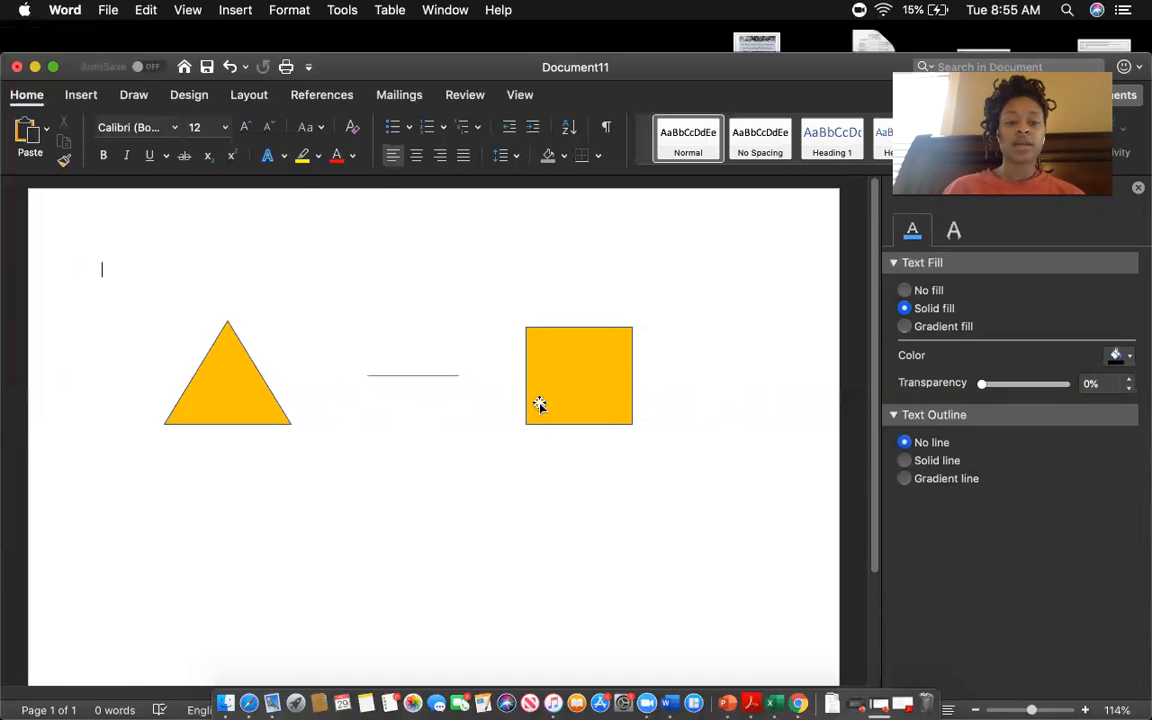
# Look through the insertable shape gallery, from lines and basic shapes to block arrows, equation shapes and flowchart shapes
pyautogui.click(82, 95)
pyautogui.click(212, 143)
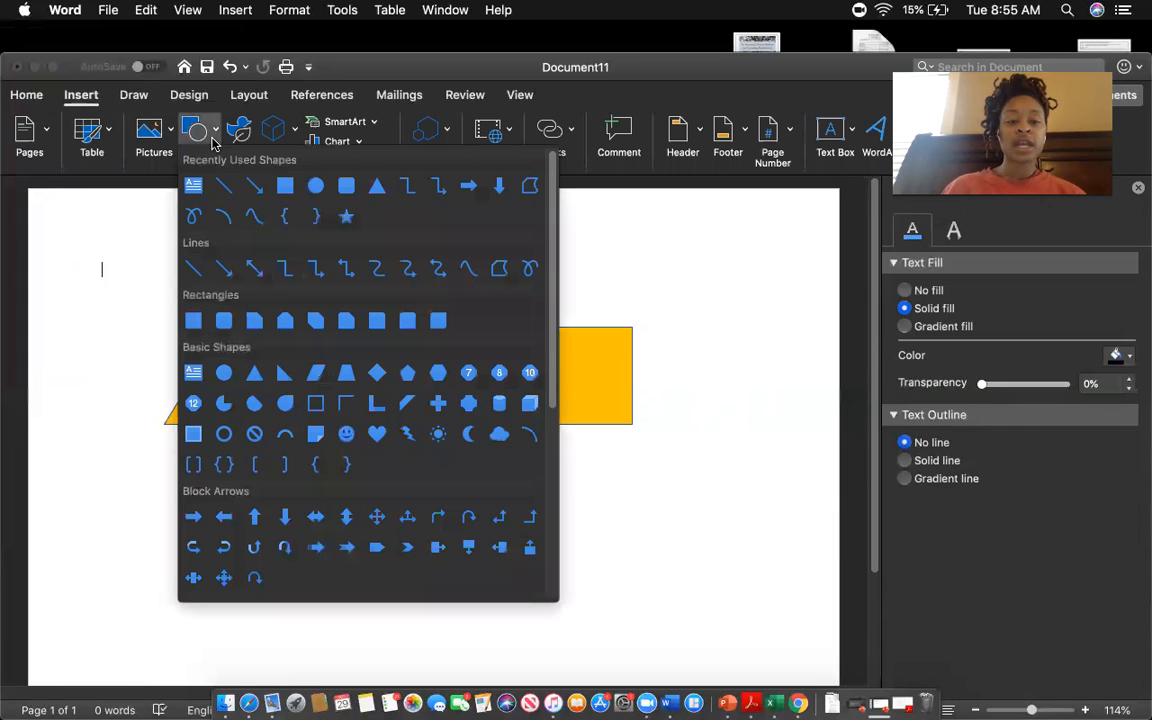
pyautogui.scroll(-3, 347, 445)
pyautogui.scroll(-5, 347, 445)
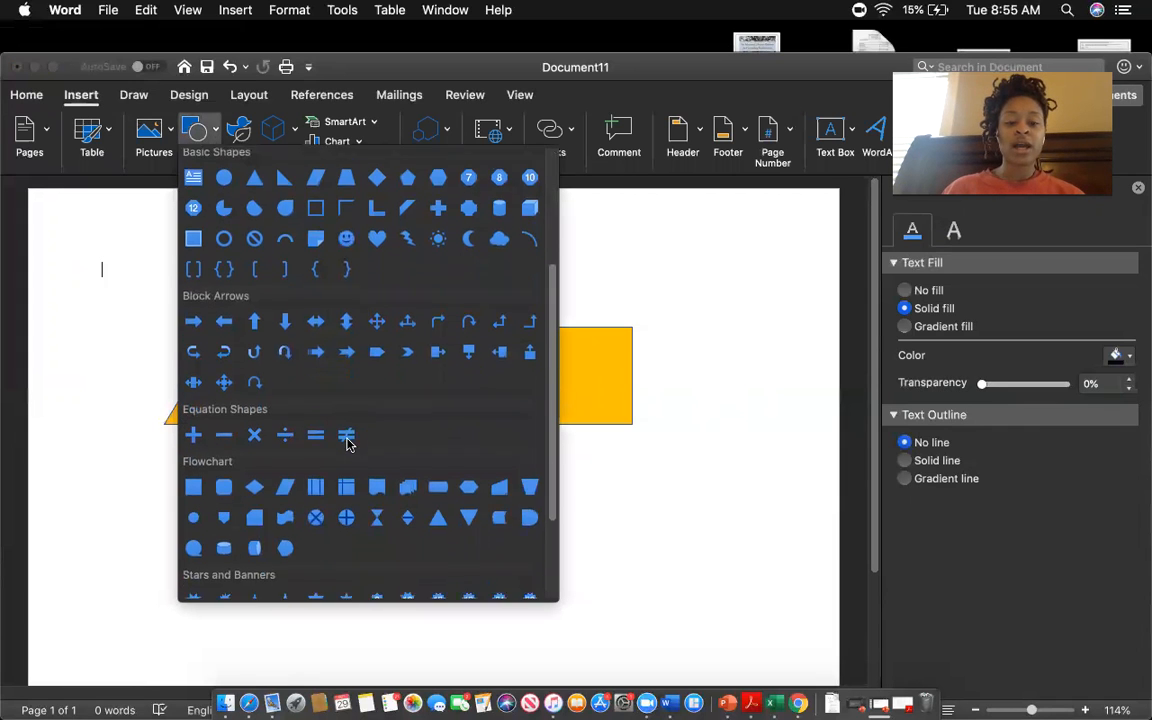
pyautogui.scroll(6, 347, 445)
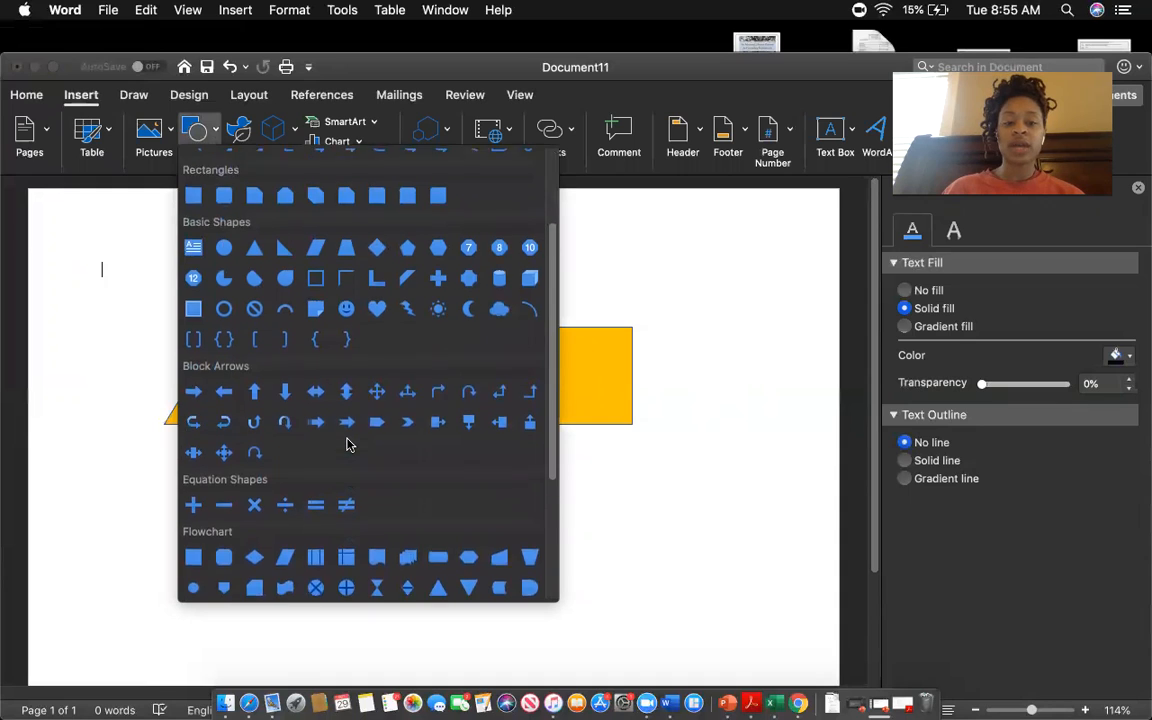
pyautogui.scroll(-2, 347, 445)
pyautogui.scroll(2, 347, 445)
pyautogui.scroll(-2, 347, 445)
pyautogui.scroll(2, 347, 445)
pyautogui.scroll(-1, 347, 445)
pyautogui.scroll(1, 347, 445)
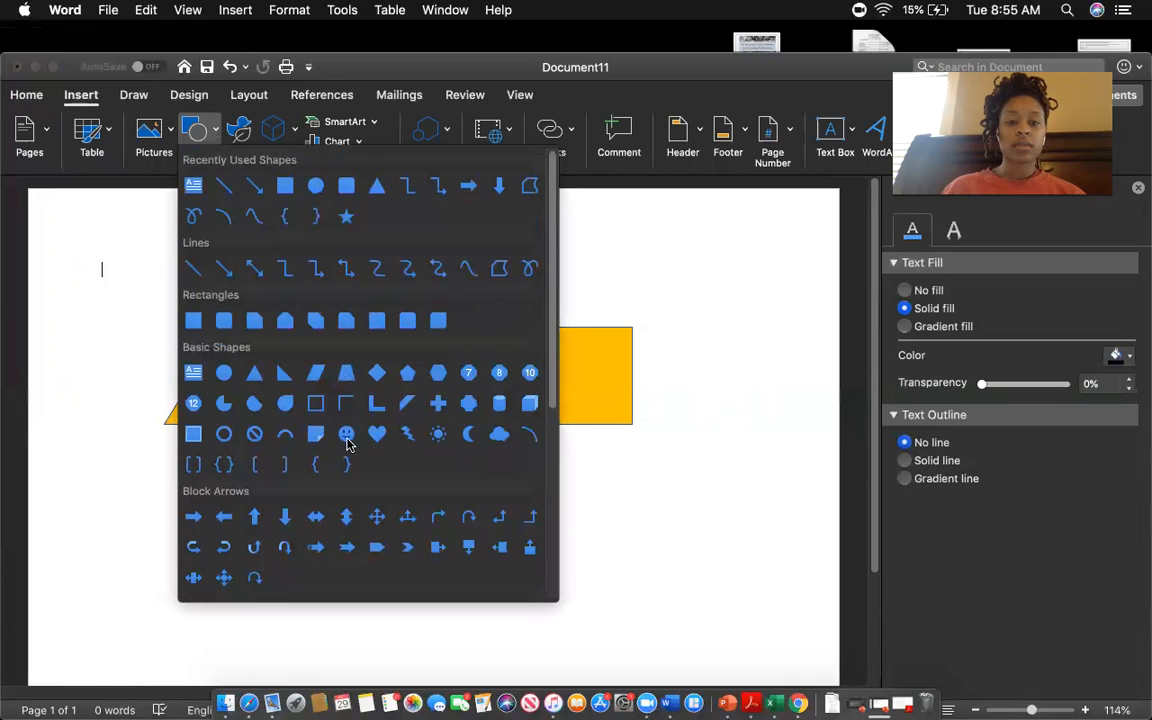
pyautogui.scroll(-1, 347, 445)
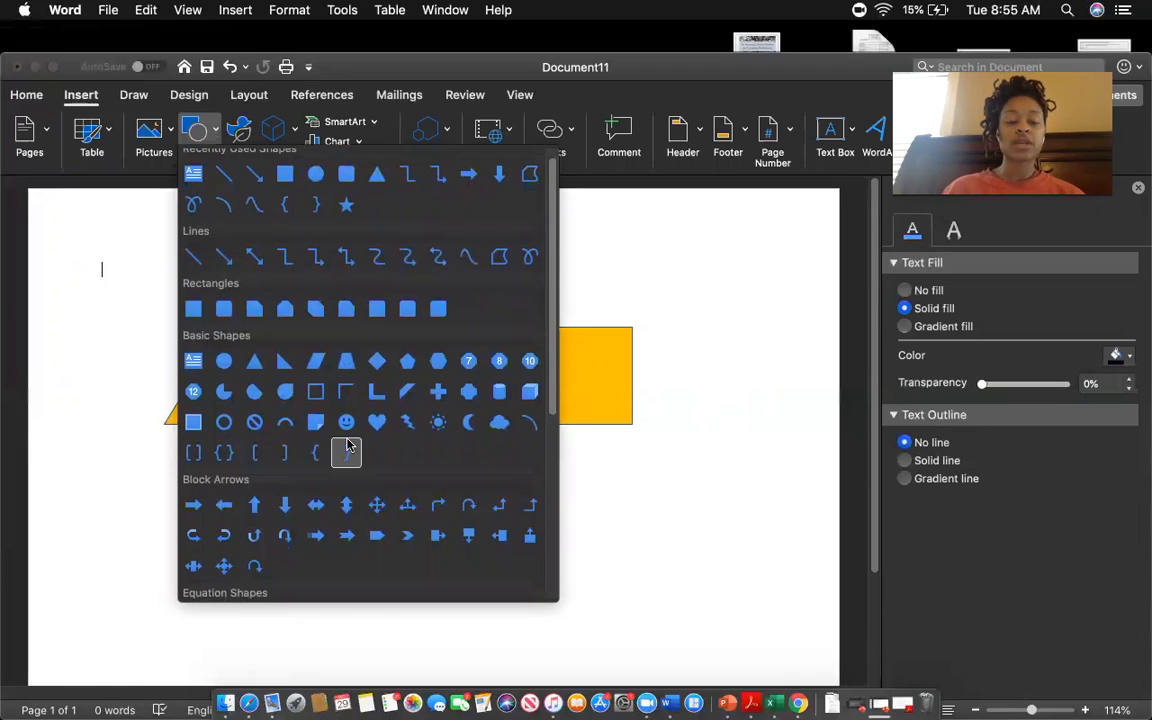
pyautogui.scroll(1, 347, 445)
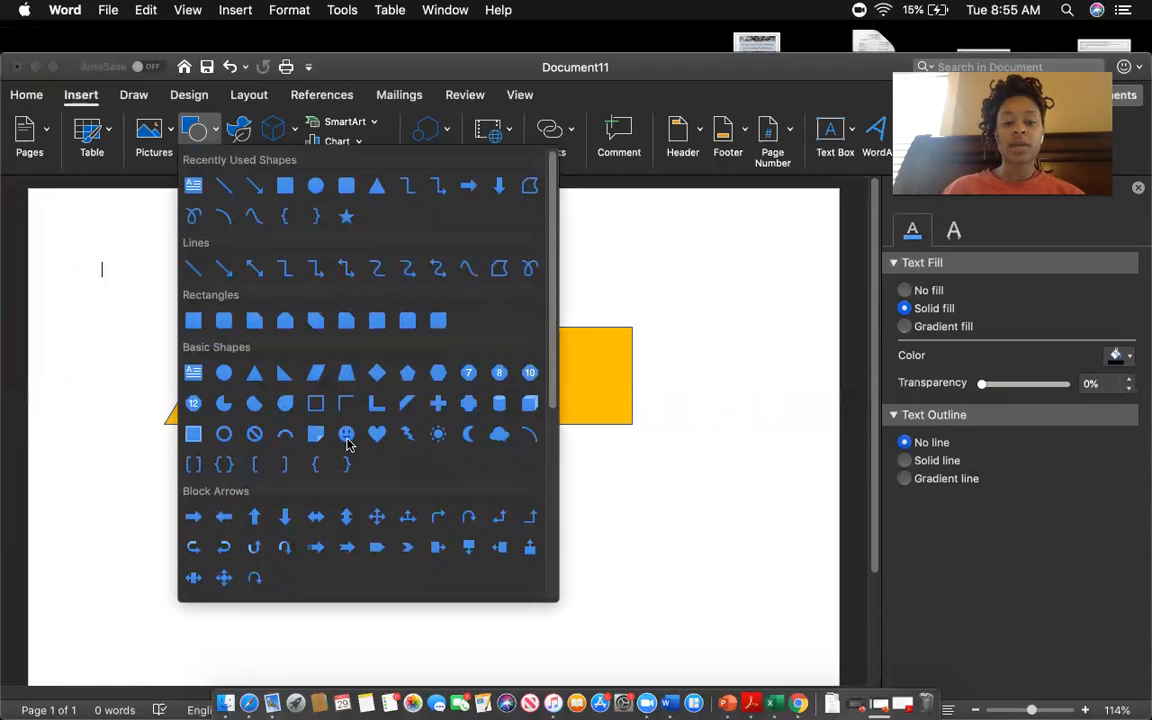
# Draw a short diagonal line crossing the middle of the horizontal line between the triangle and the rectangle
pyautogui.click(225, 187)
pyautogui.press('Escape')
pyautogui.moveTo(422, 436); pyautogui.dragTo(402, 377)
pyautogui.click(398, 393)
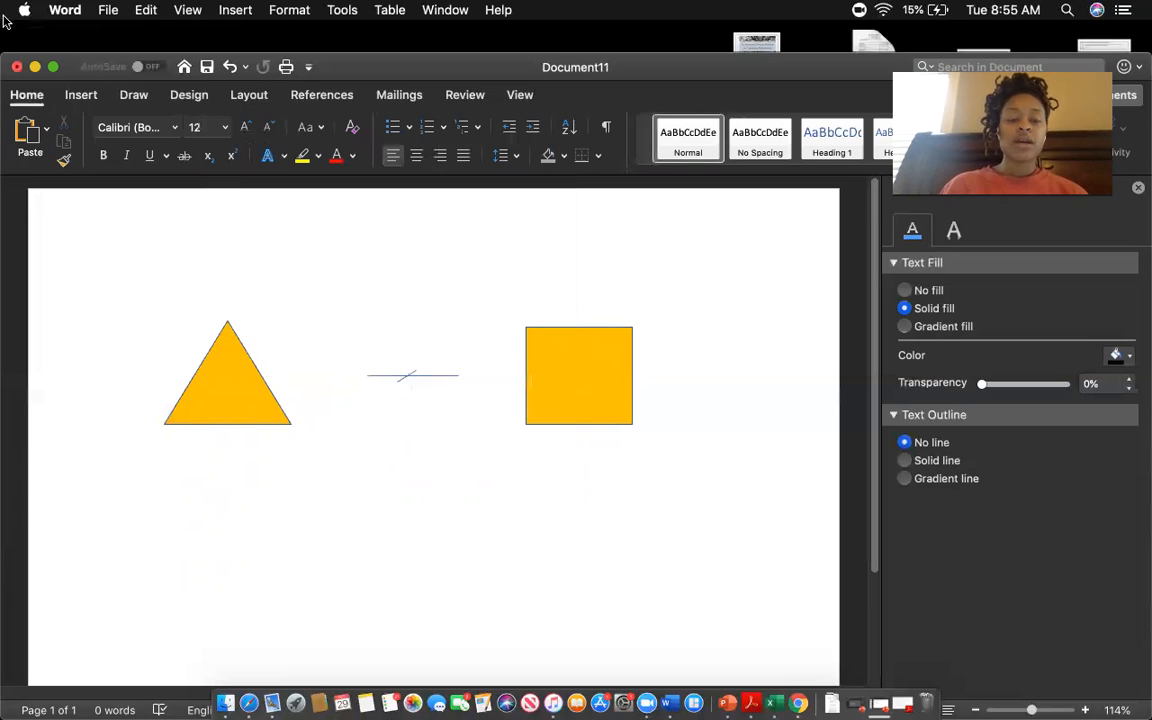
pyautogui.scroll(-2, 442, 470)
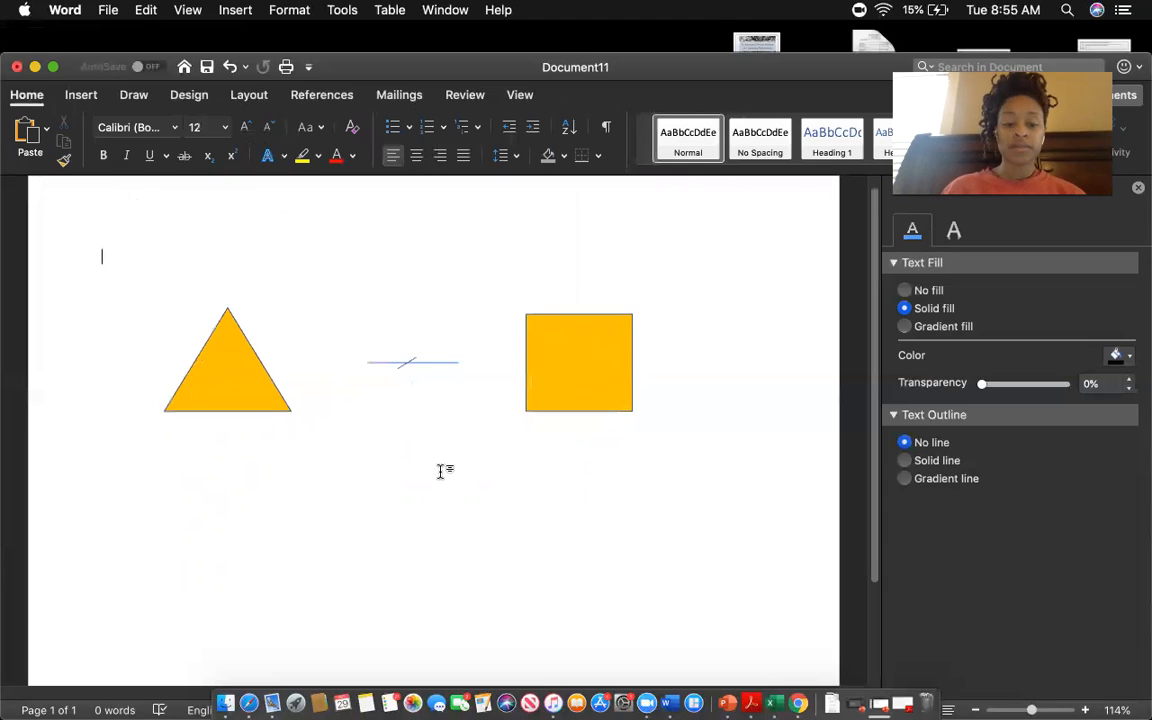
# Switch to PowerPoint, create a new blank presentation and dismiss the design suggestions
pyautogui.click(726, 707)
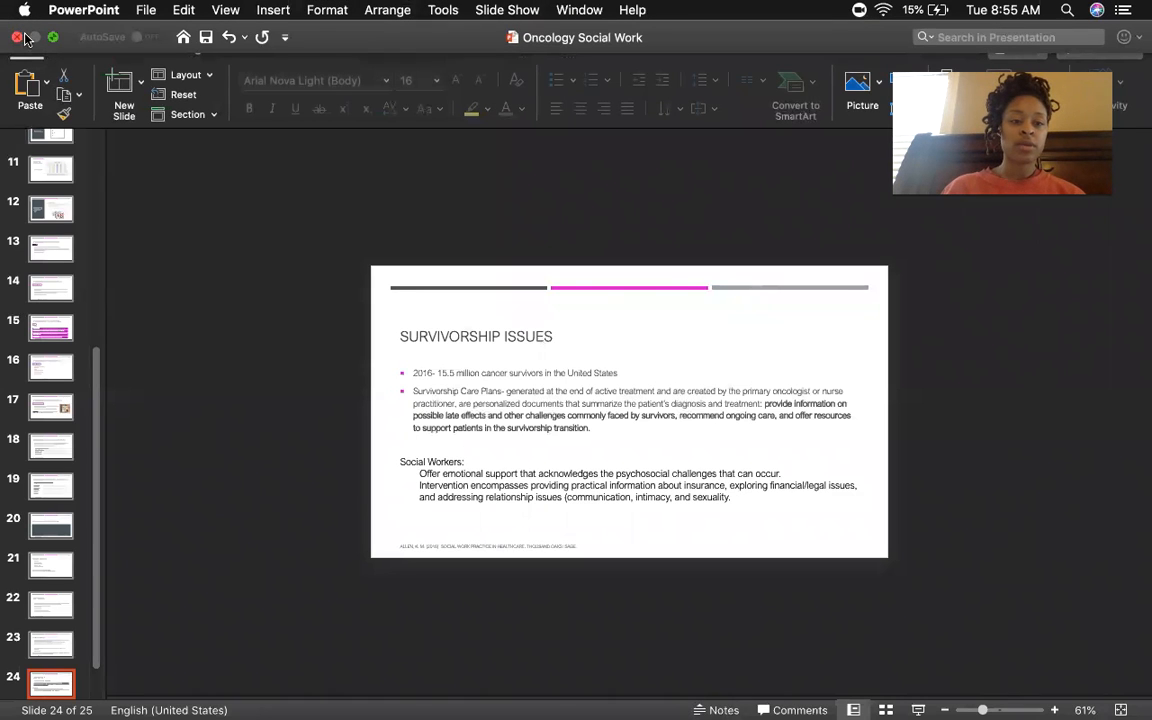
pyautogui.click(140, 10)
pyautogui.click(176, 31)
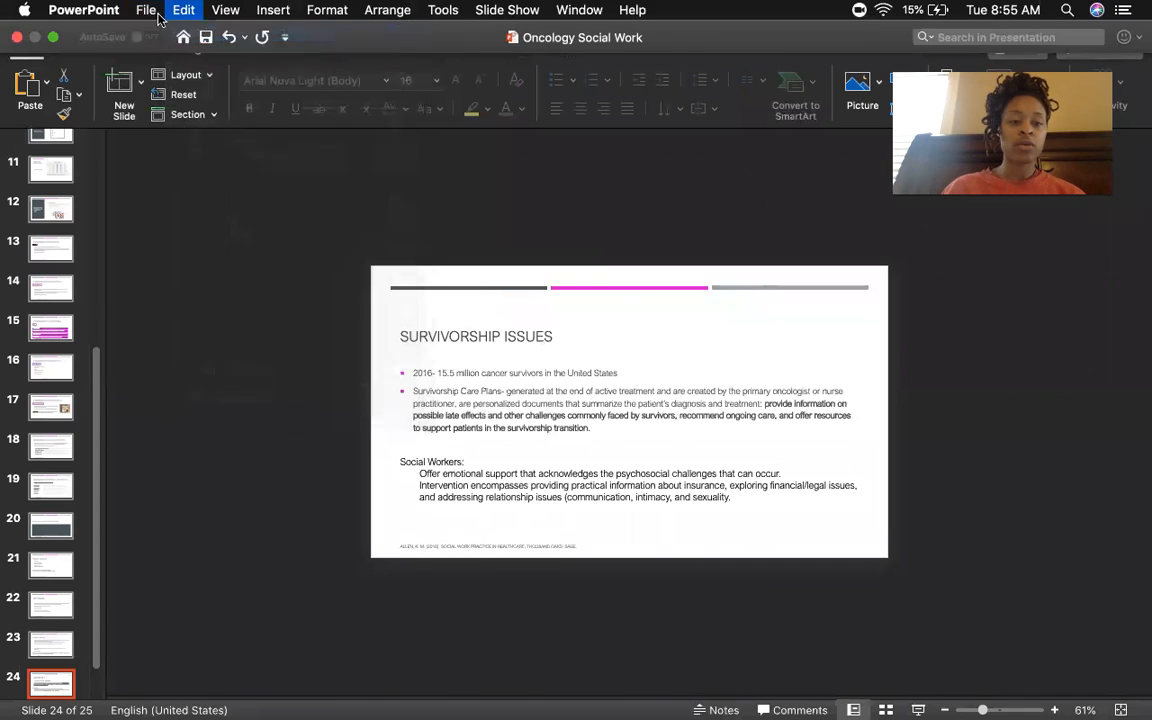
pyautogui.click(148, 10)
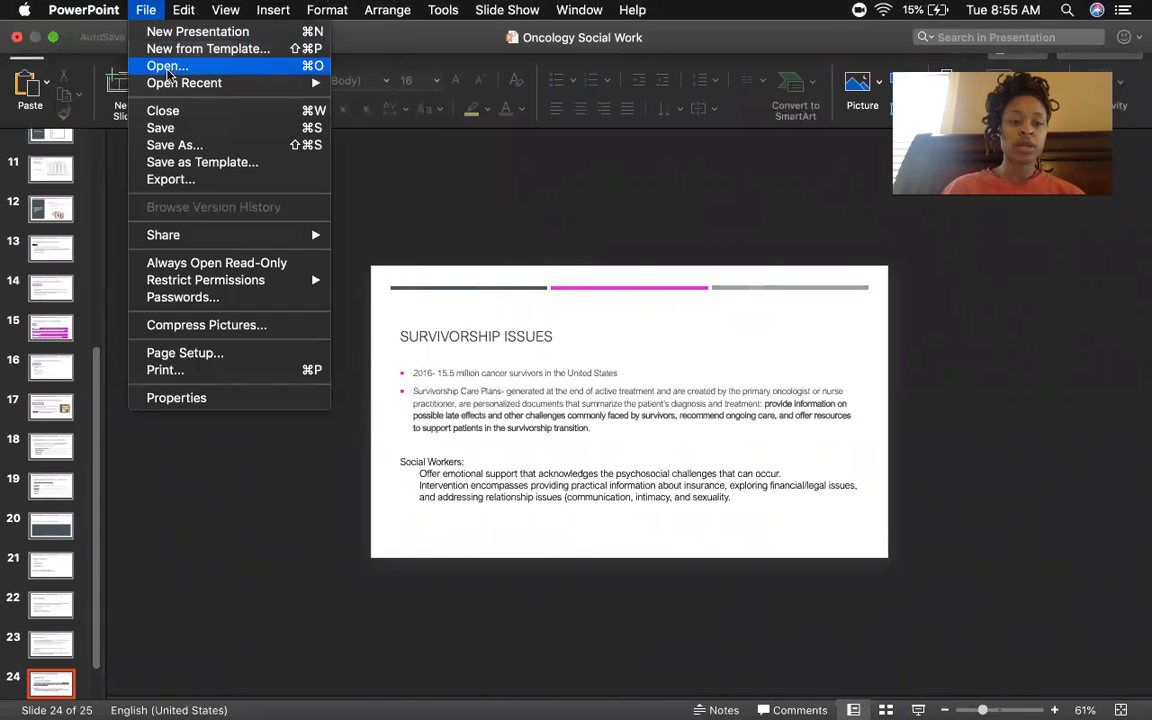
pyautogui.click(190, 33)
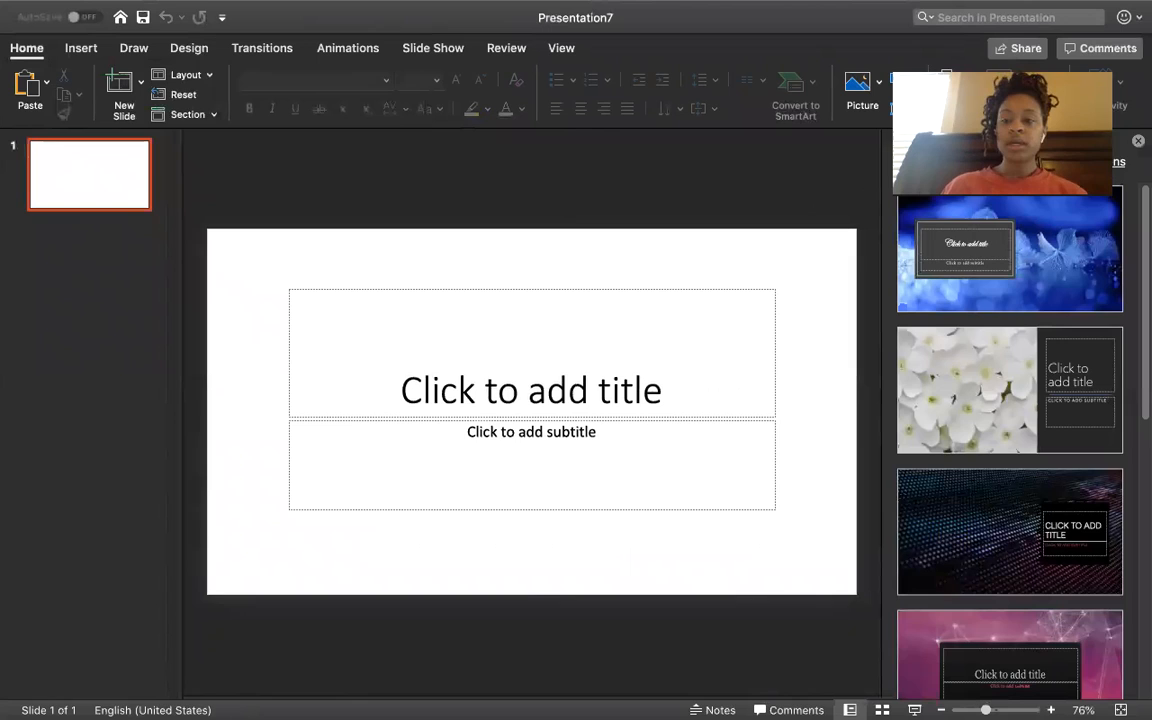
pyautogui.click(1139, 145)
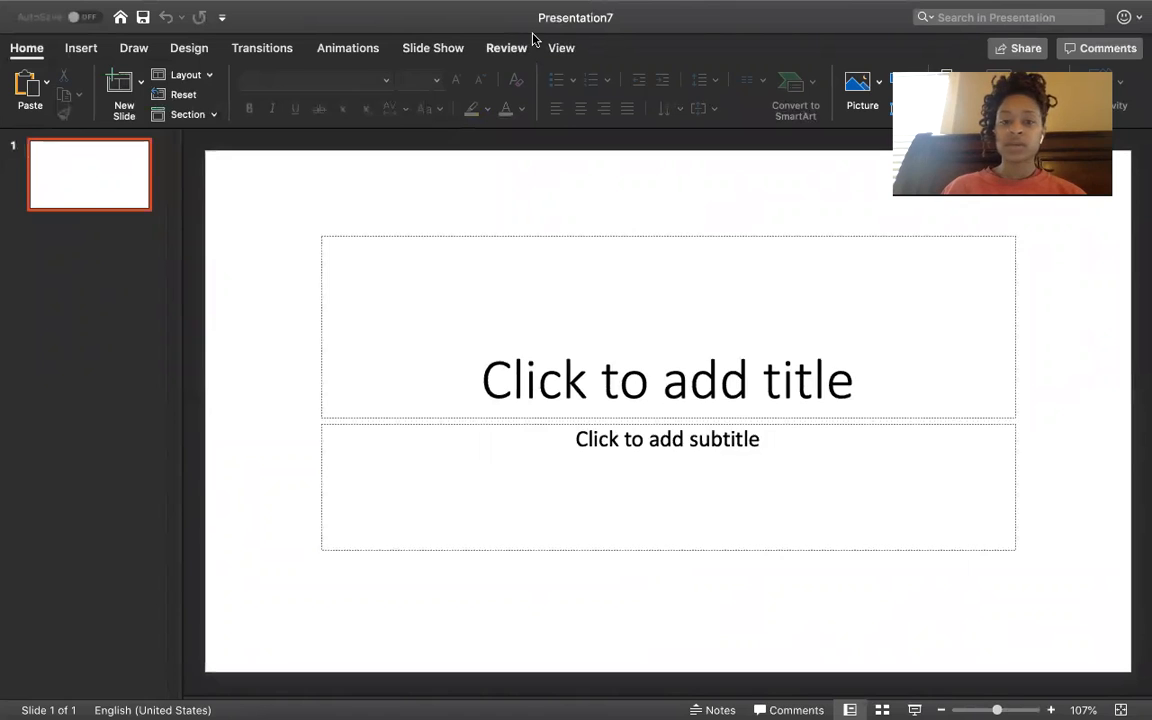
# Open the presentation's page setup and set the slide height to 11 in
pyautogui.click(562, 48)
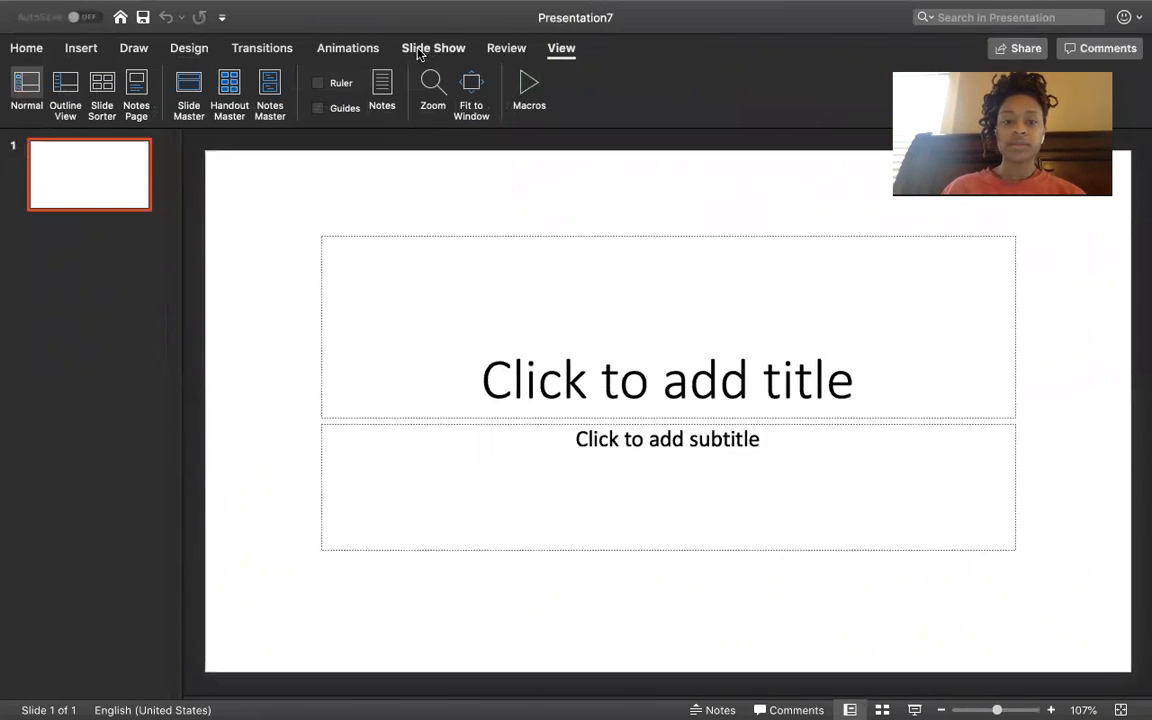
pyautogui.click(263, 49)
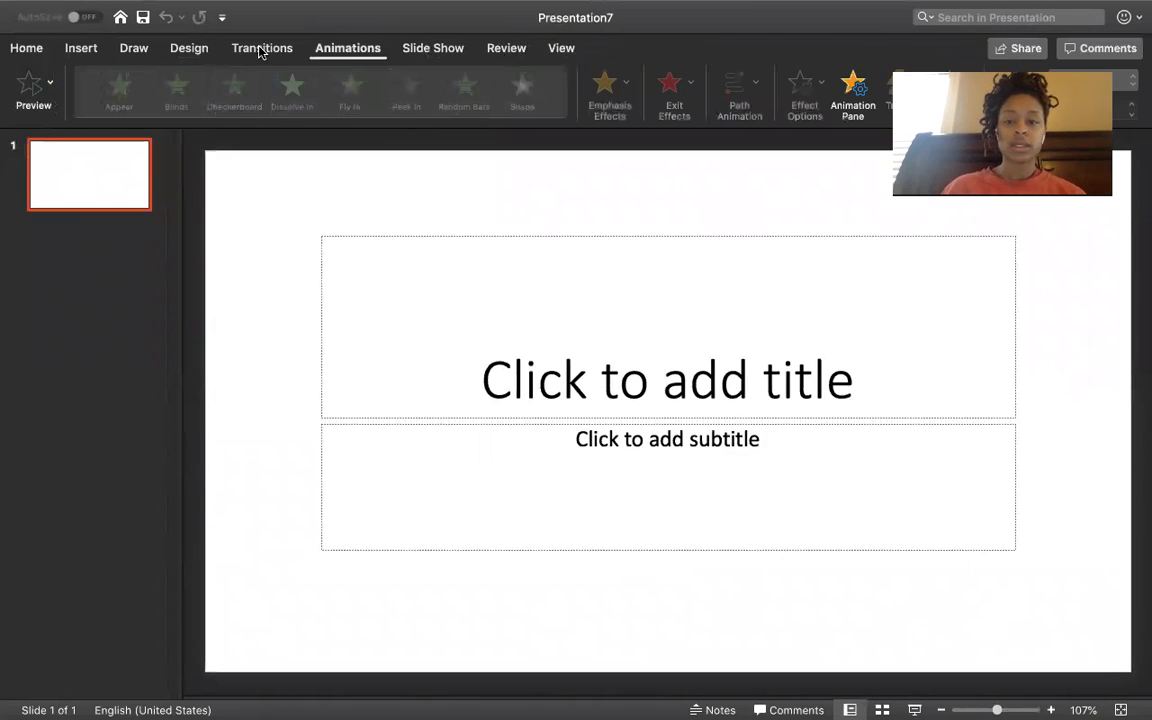
pyautogui.click(187, 48)
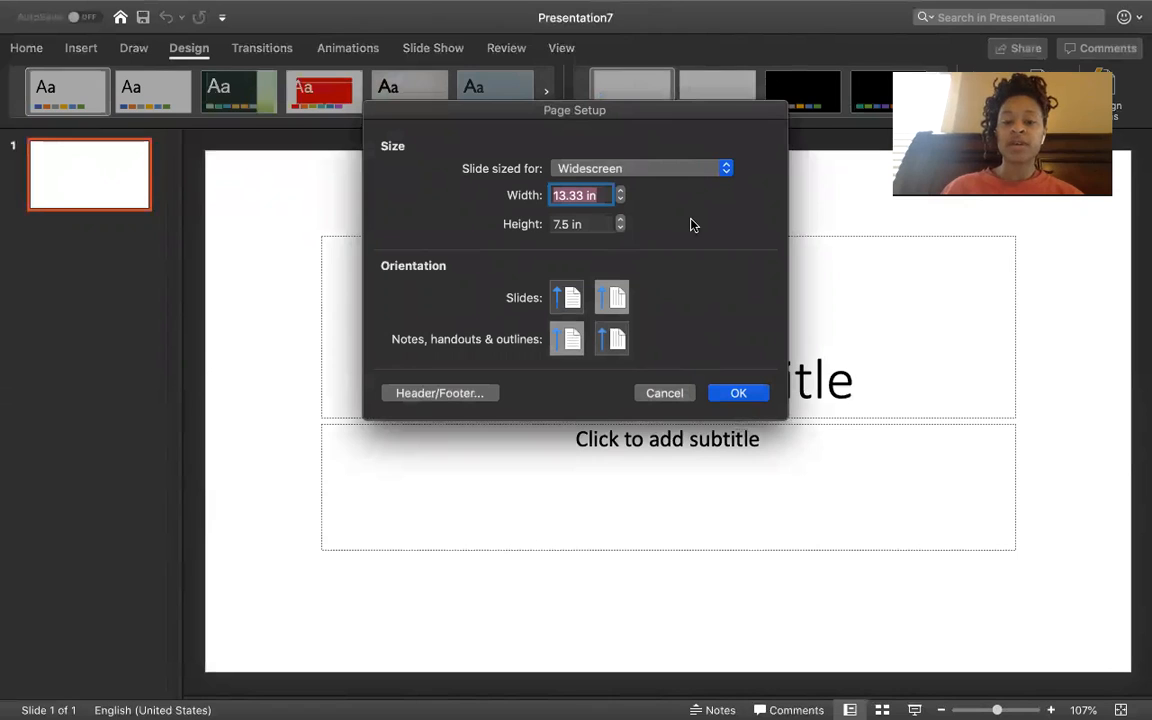
pyautogui.click(621, 220)
pyautogui.click(621, 220)
pyautogui.click(621, 220)
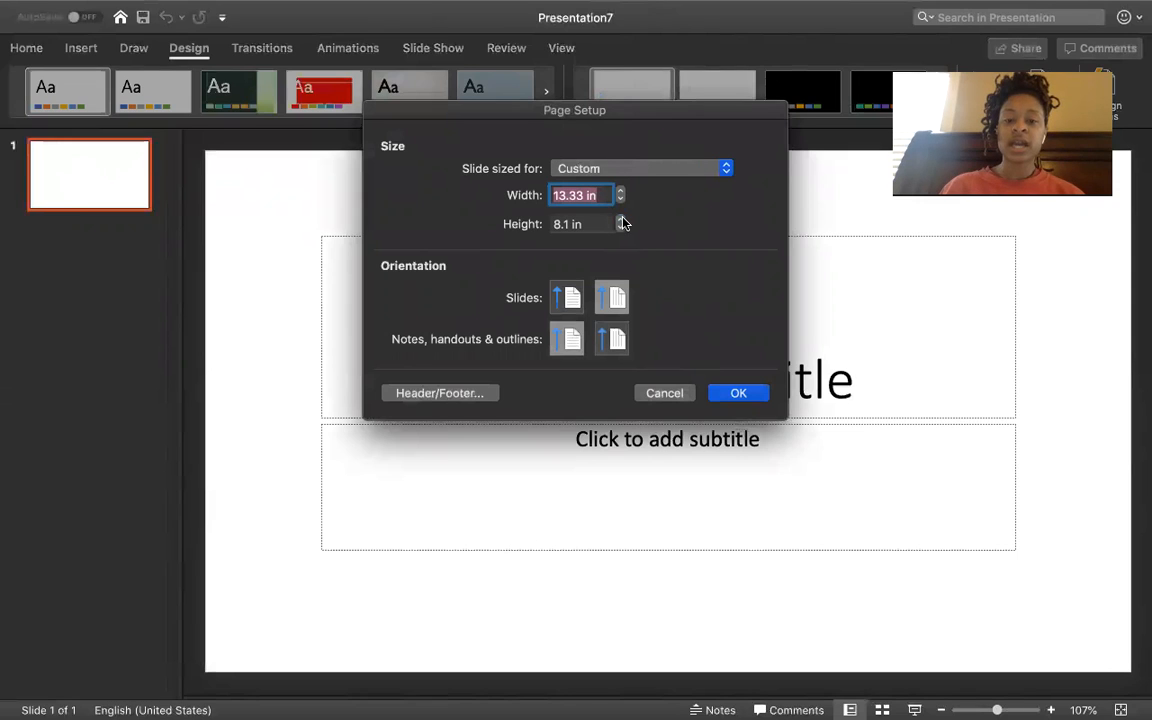
pyautogui.click(621, 220)
pyautogui.click(621, 220)
pyautogui.click(621, 220)
pyautogui.click(621, 220)
pyautogui.click(621, 220)
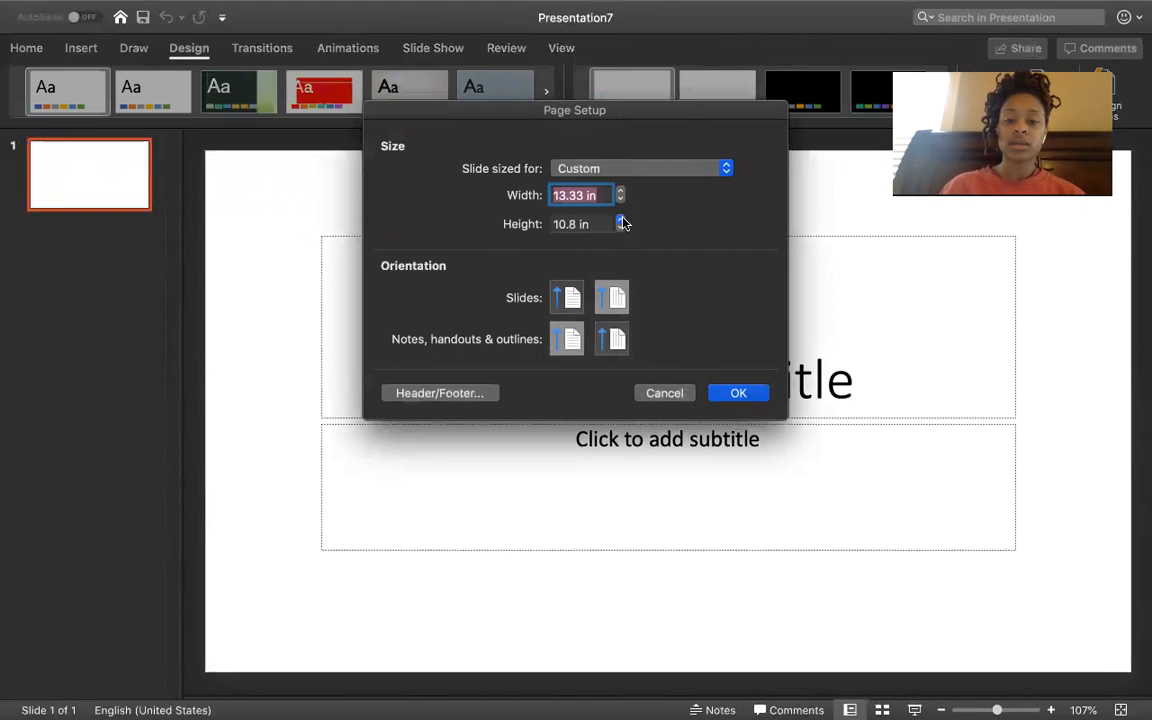
pyautogui.click(621, 220)
pyautogui.click(621, 220)
# Set the slide width to 8.00 in and apply the custom size, scaling the content up
pyautogui.click(620, 200)
pyautogui.click(620, 200)
pyautogui.click(620, 200)
pyautogui.click(620, 200)
pyautogui.click(620, 200)
pyautogui.click(620, 200)
pyautogui.click(620, 200)
pyautogui.click(620, 200)
pyautogui.click(620, 200)
pyautogui.click(620, 200)
pyautogui.click(620, 200)
pyautogui.click(620, 200)
pyautogui.click(620, 200)
pyautogui.click(620, 200)
pyautogui.click(620, 200)
pyautogui.click(620, 200)
pyautogui.click(620, 200)
pyautogui.click(620, 200)
pyautogui.click(620, 200)
pyautogui.click(620, 200)
pyautogui.click(620, 200)
pyautogui.click(620, 200)
pyautogui.click(620, 200)
pyautogui.click(620, 200)
pyautogui.click(620, 200)
pyautogui.click(620, 200)
pyautogui.click(620, 200)
pyautogui.click(620, 200)
pyautogui.click(620, 200)
pyautogui.click(620, 200)
pyautogui.click(620, 200)
pyautogui.click(620, 200)
pyautogui.click(620, 200)
pyautogui.click(620, 200)
pyautogui.click(620, 200)
pyautogui.click(620, 200)
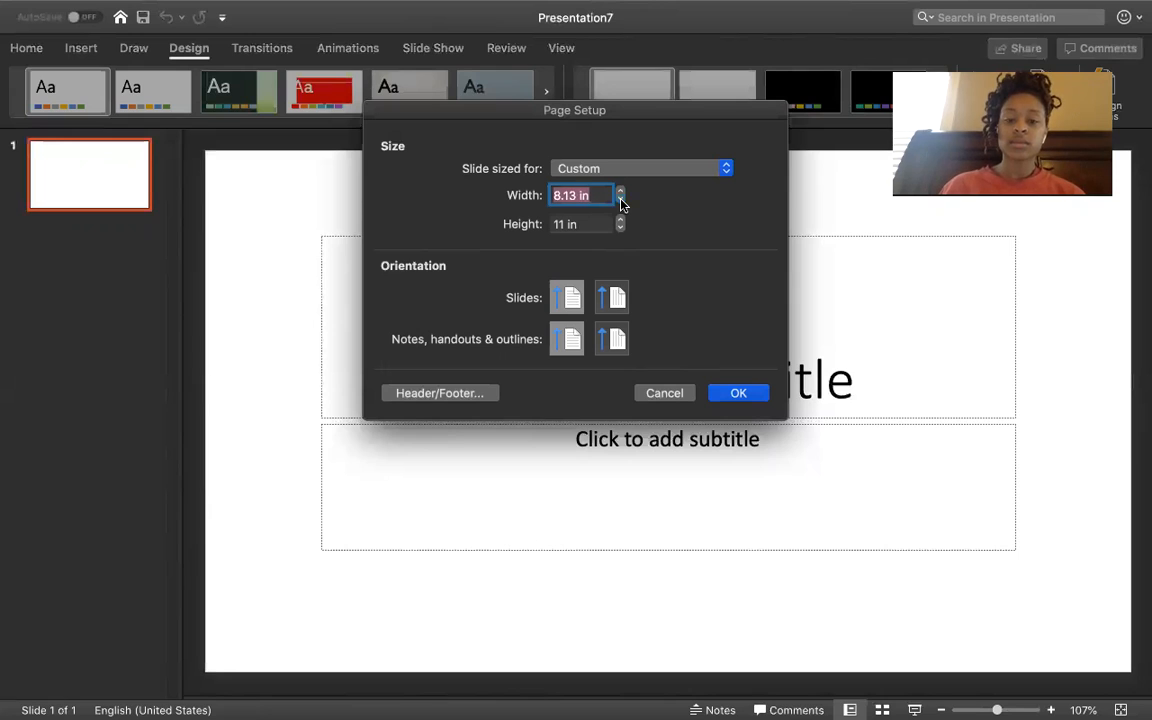
pyautogui.click(620, 192)
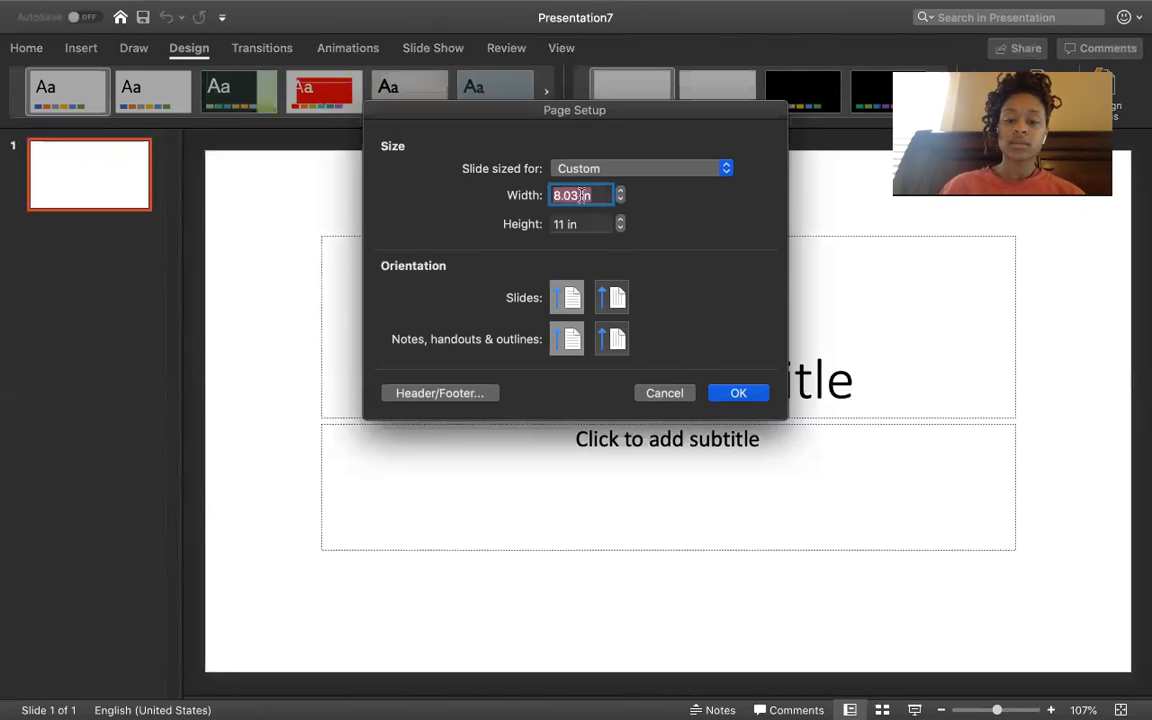
pyautogui.click(573, 196)
pyautogui.press('BackSpace')
pyautogui.write('0')
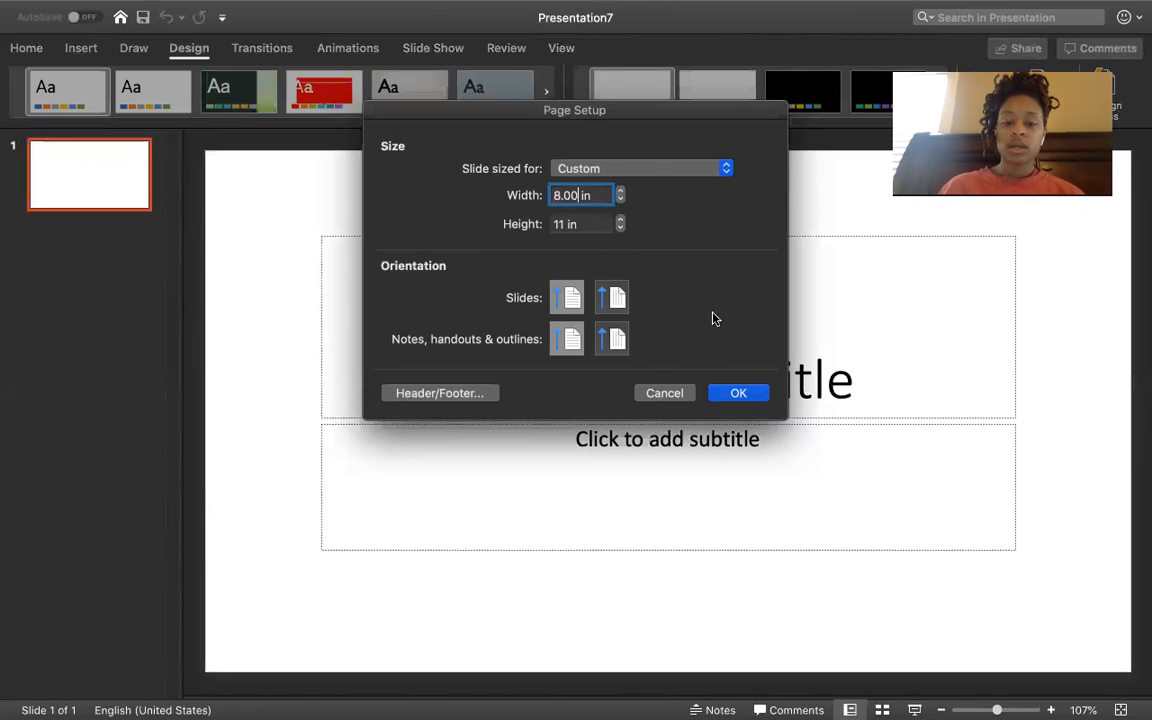
pyautogui.click(738, 393)
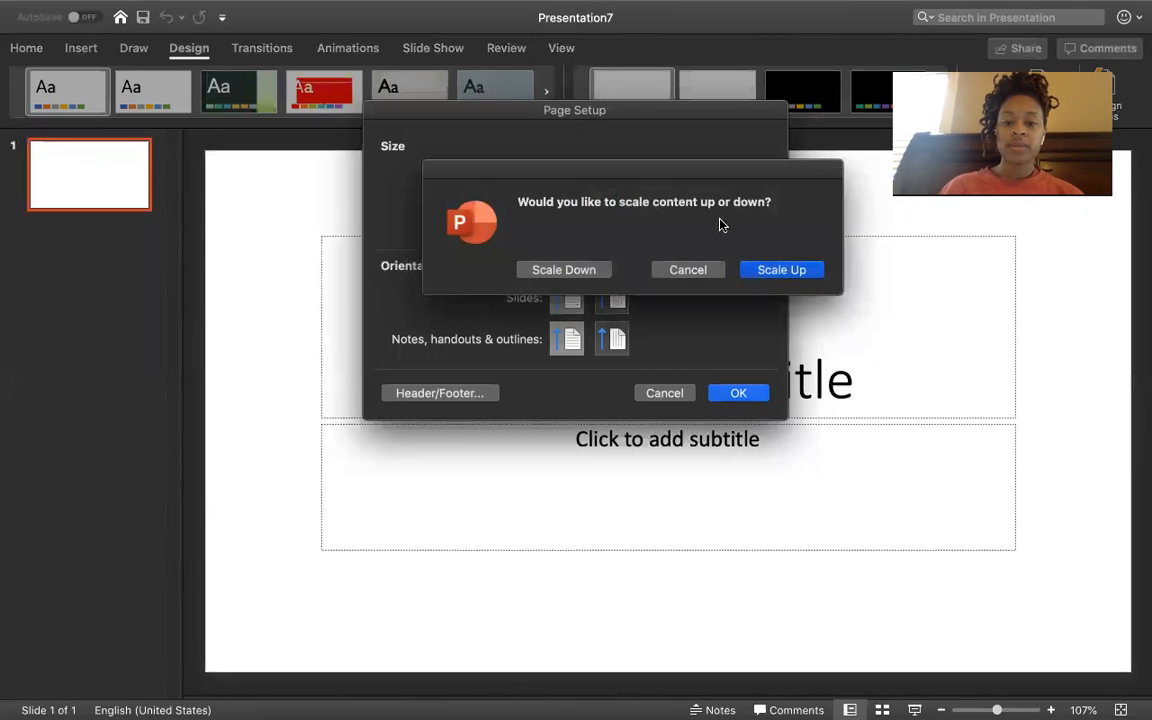
pyautogui.click(784, 270)
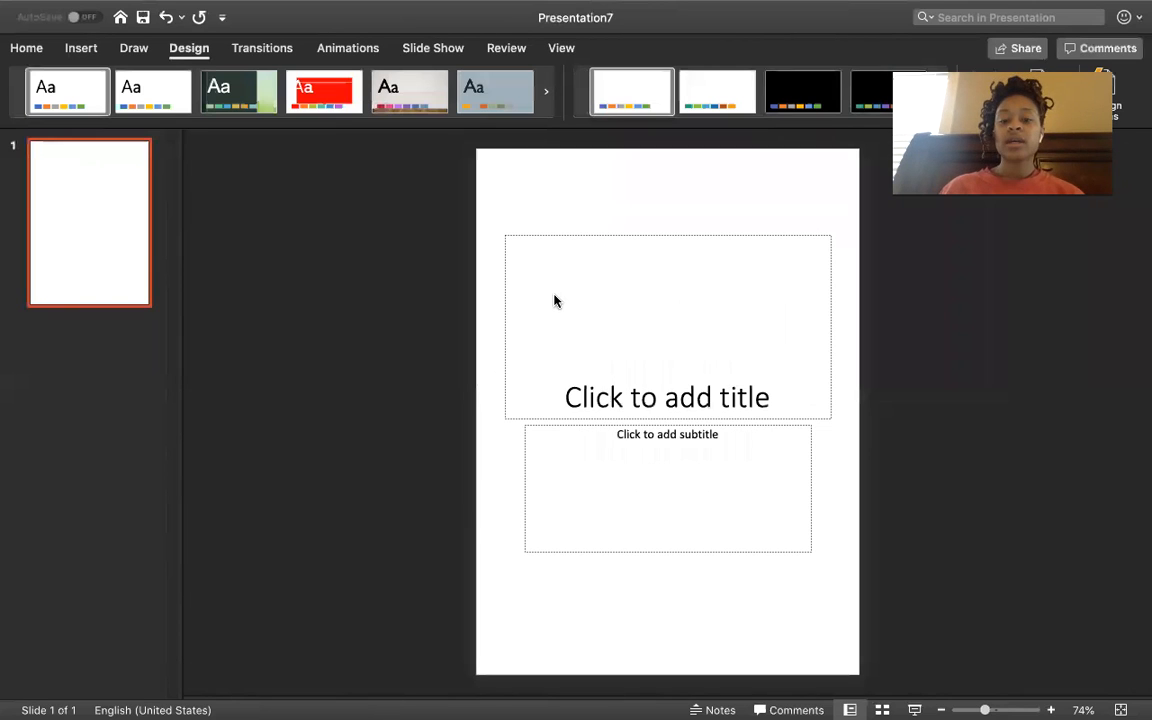
# Cut the title and subtitle placeholders to leave the portrait slide blank
pyautogui.scroll(3, 554, 300)
pyautogui.scroll(-5, 554, 300)
pyautogui.scroll(2, 554, 300)
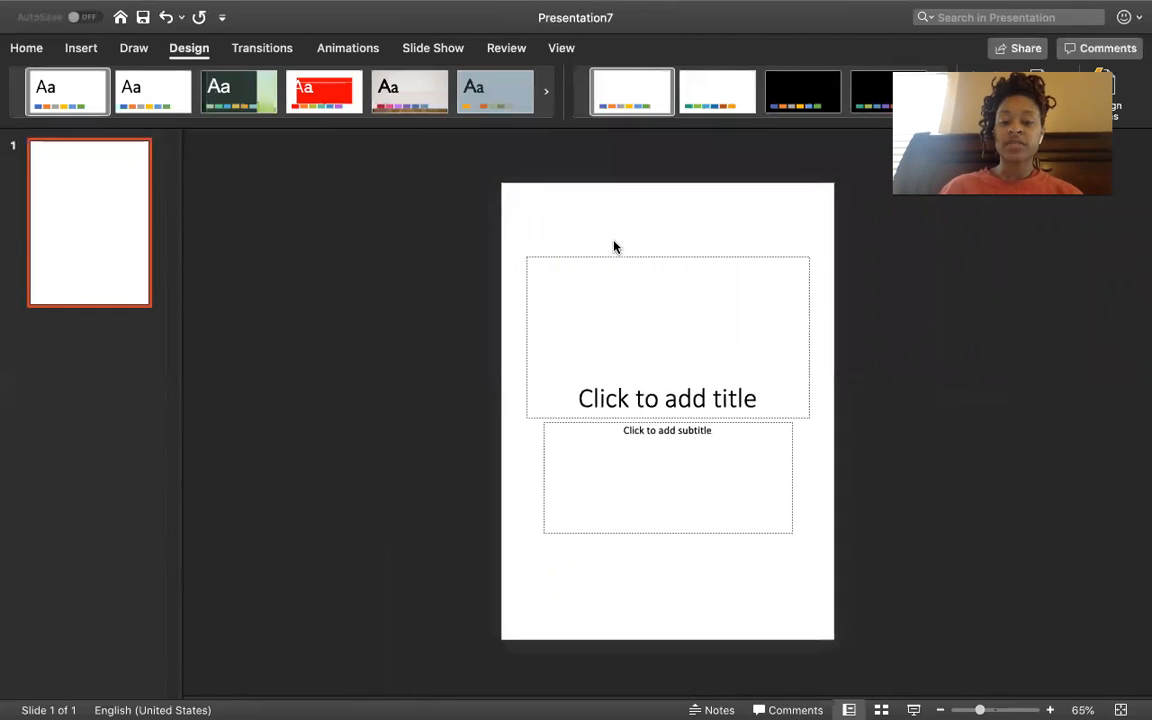
pyautogui.scroll(3, 621, 284)
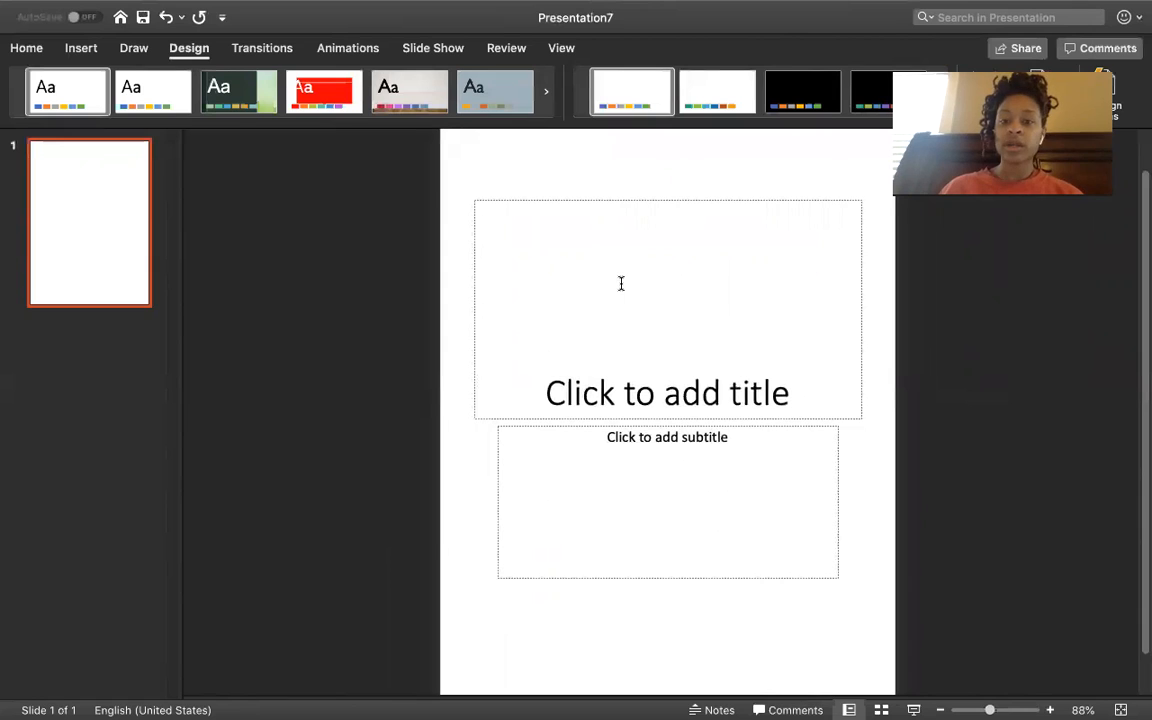
pyautogui.click(636, 197)
pyautogui.rightClick(636, 197)
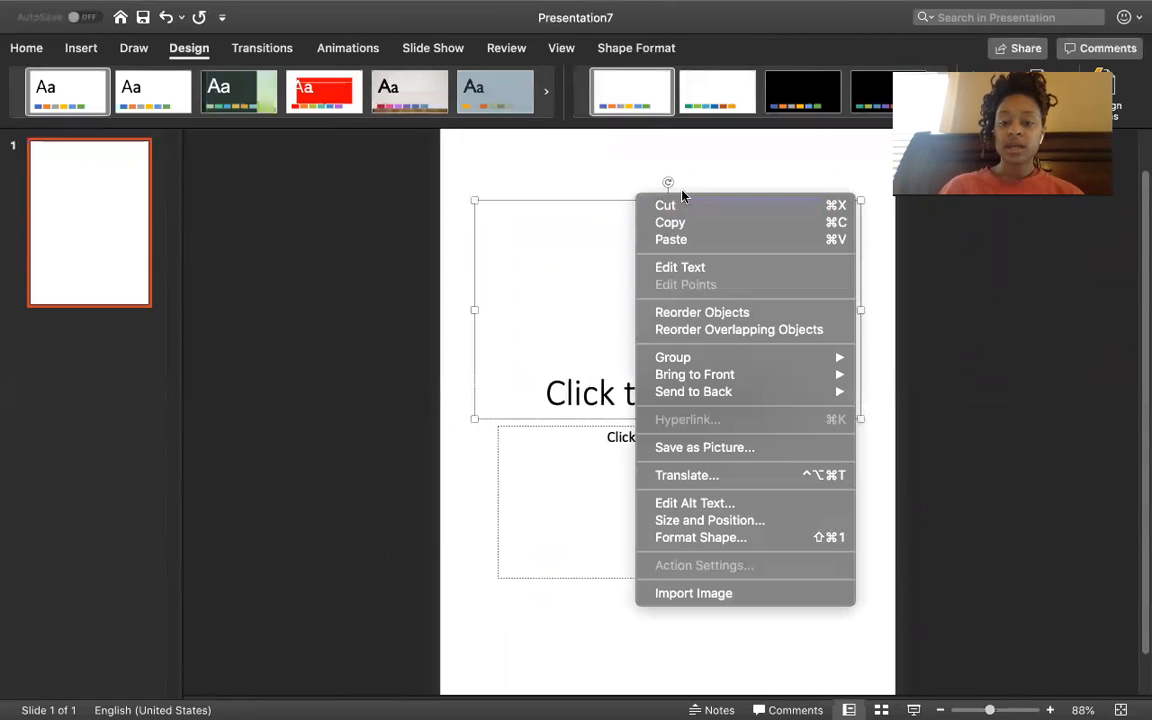
pyautogui.click(678, 208)
pyautogui.click(630, 423)
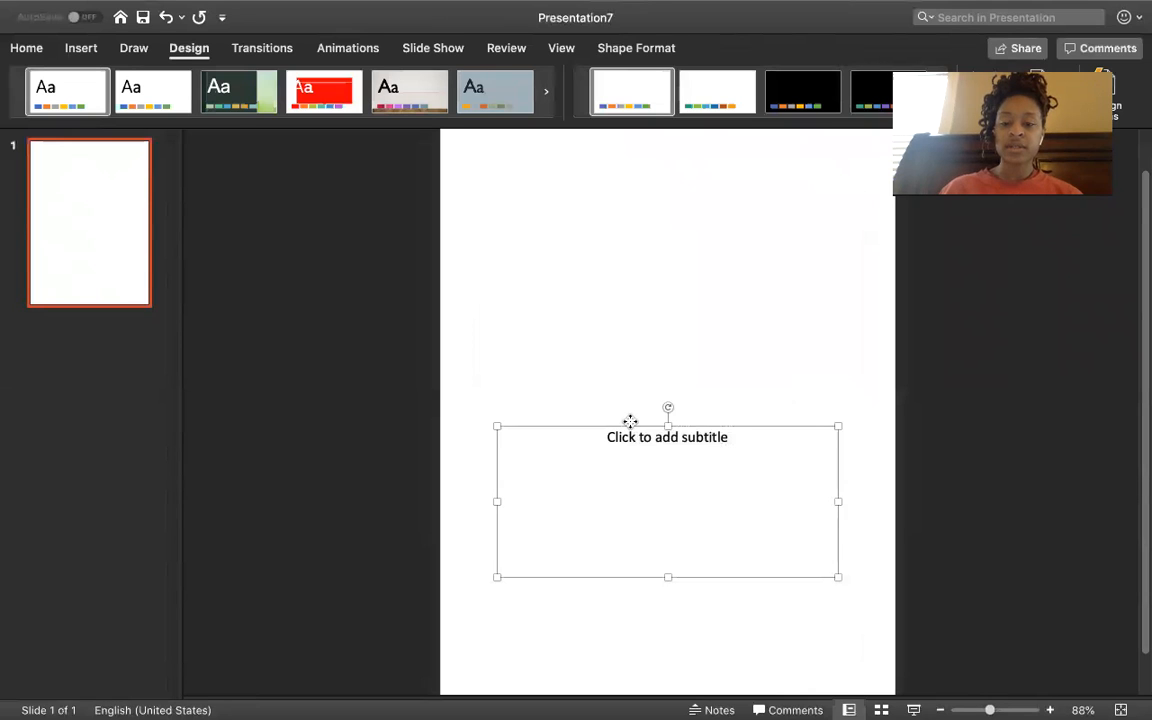
pyautogui.rightClick(630, 425)
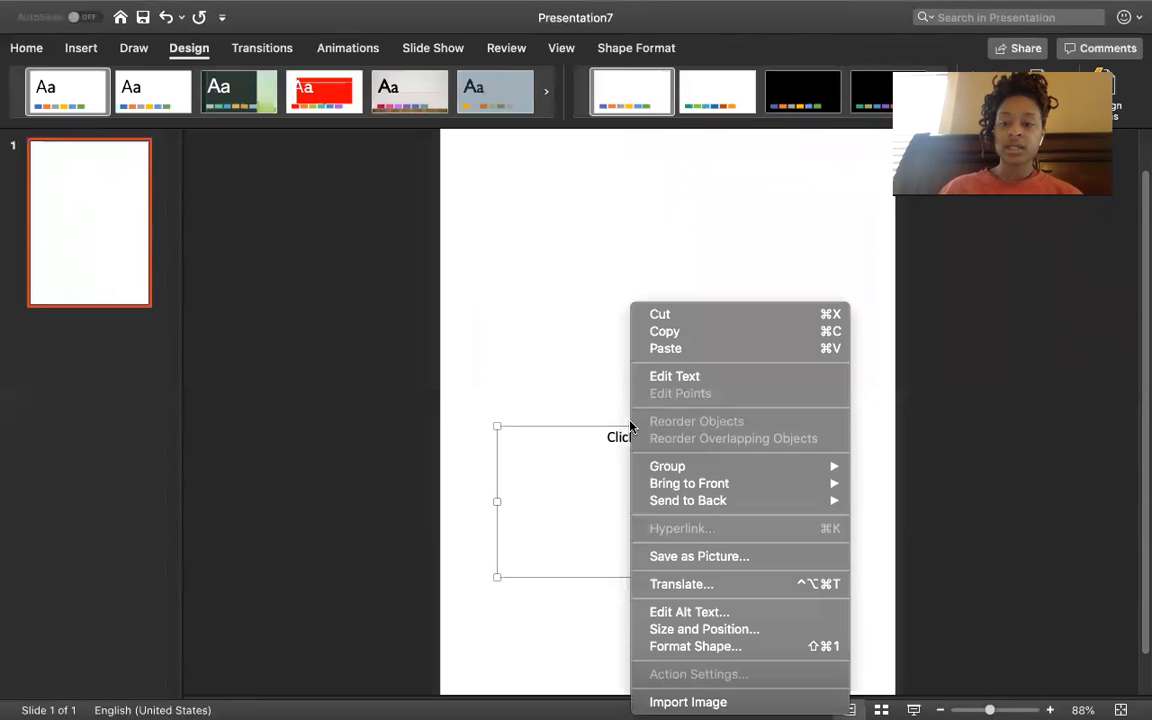
pyautogui.click(677, 316)
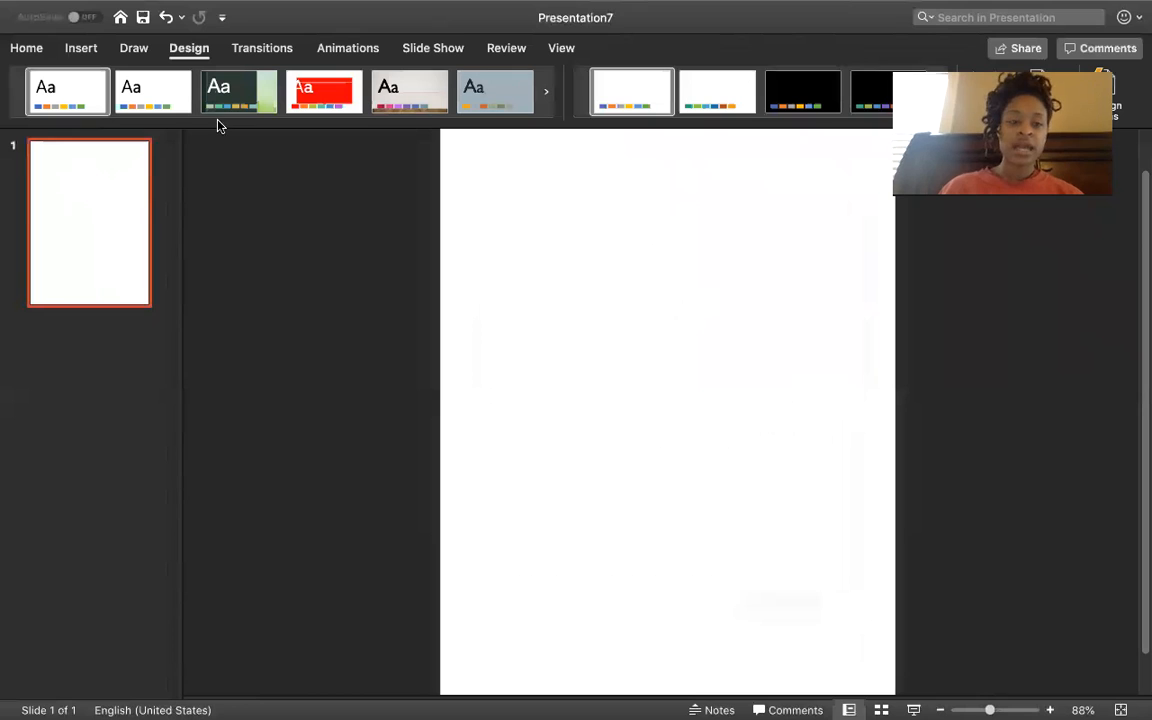
pyautogui.click(186, 48)
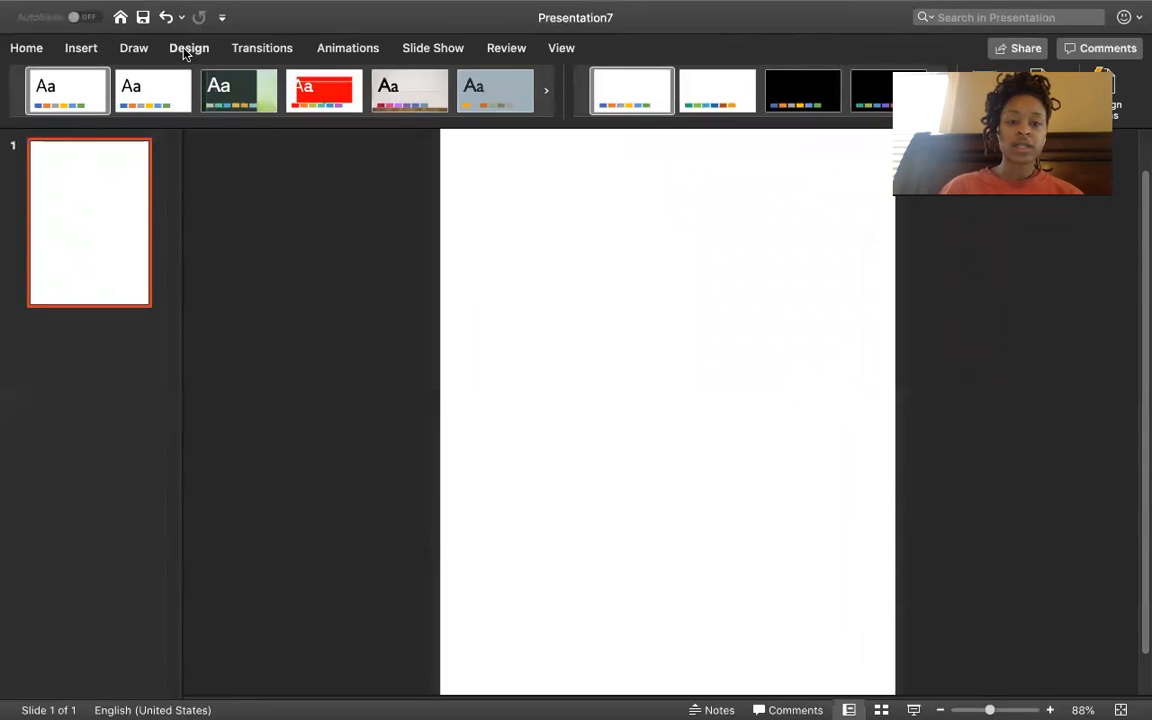
# Change the slide orientation to landscape, 11 in wide by 8 in high, and scale the content up
pyautogui.click(185, 50)
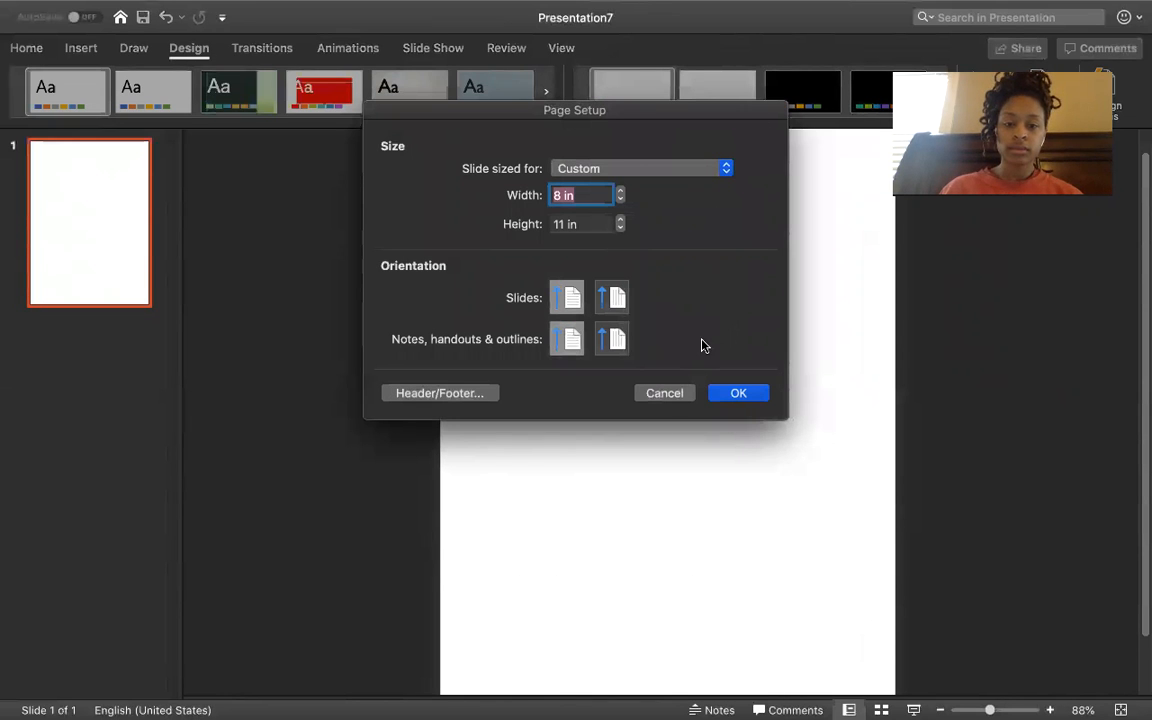
pyautogui.click(617, 300)
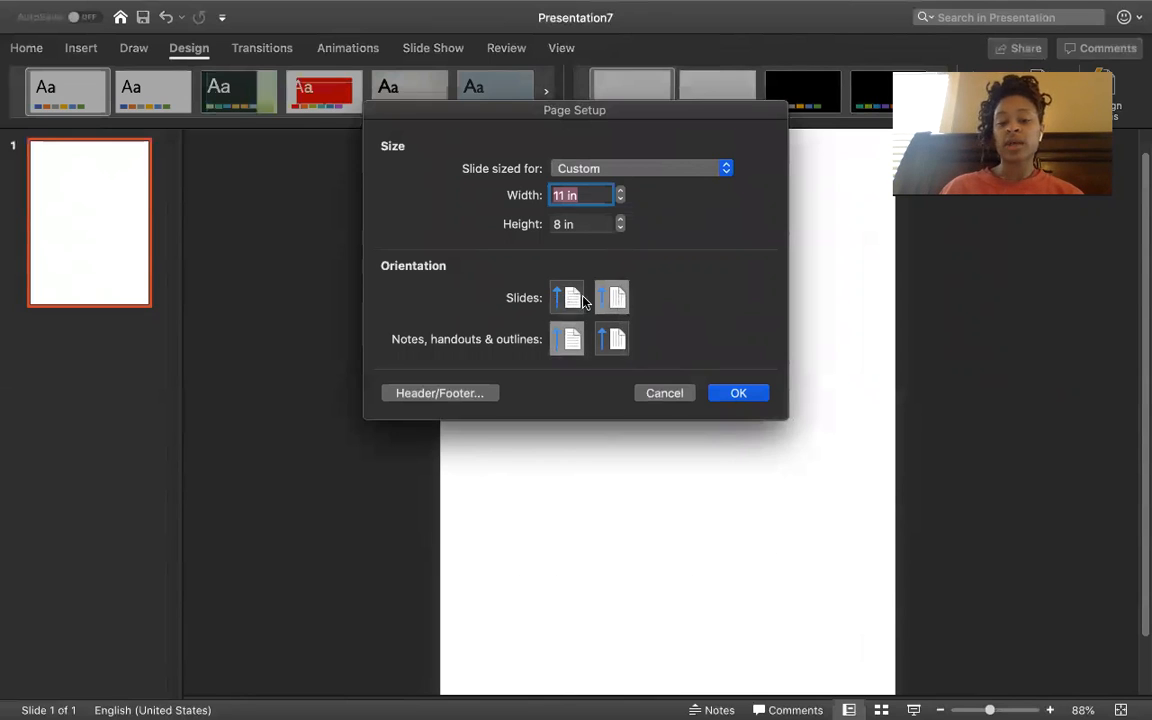
pyautogui.click(740, 393)
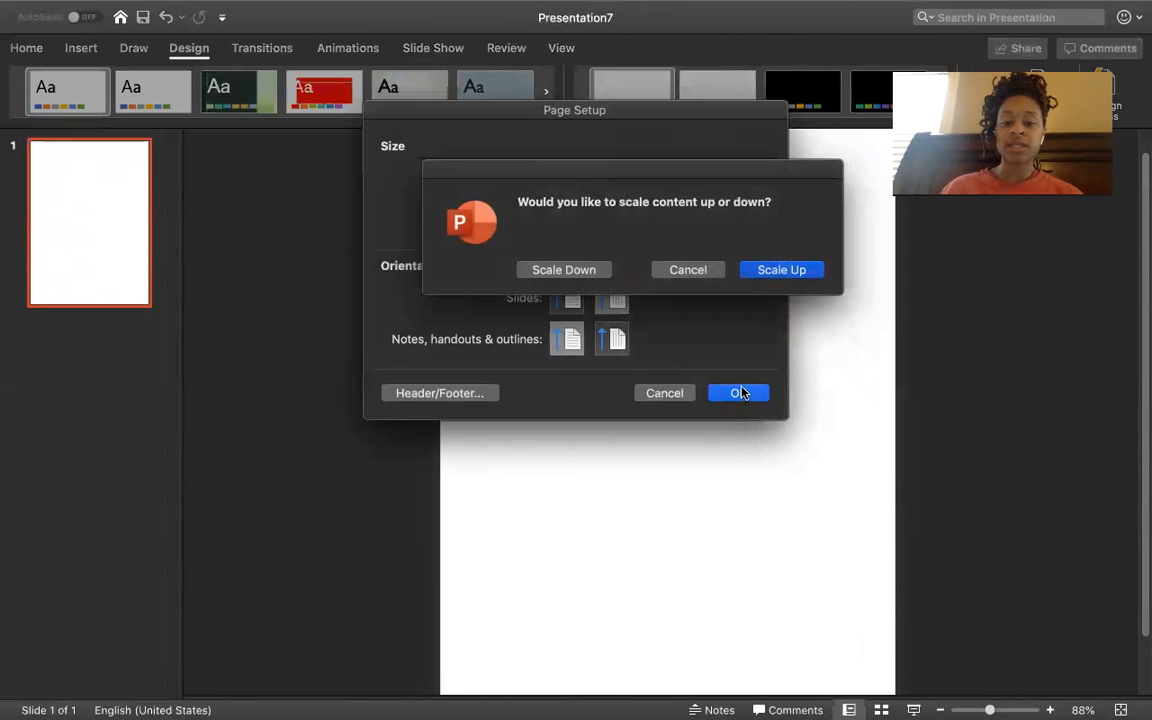
pyautogui.click(788, 268)
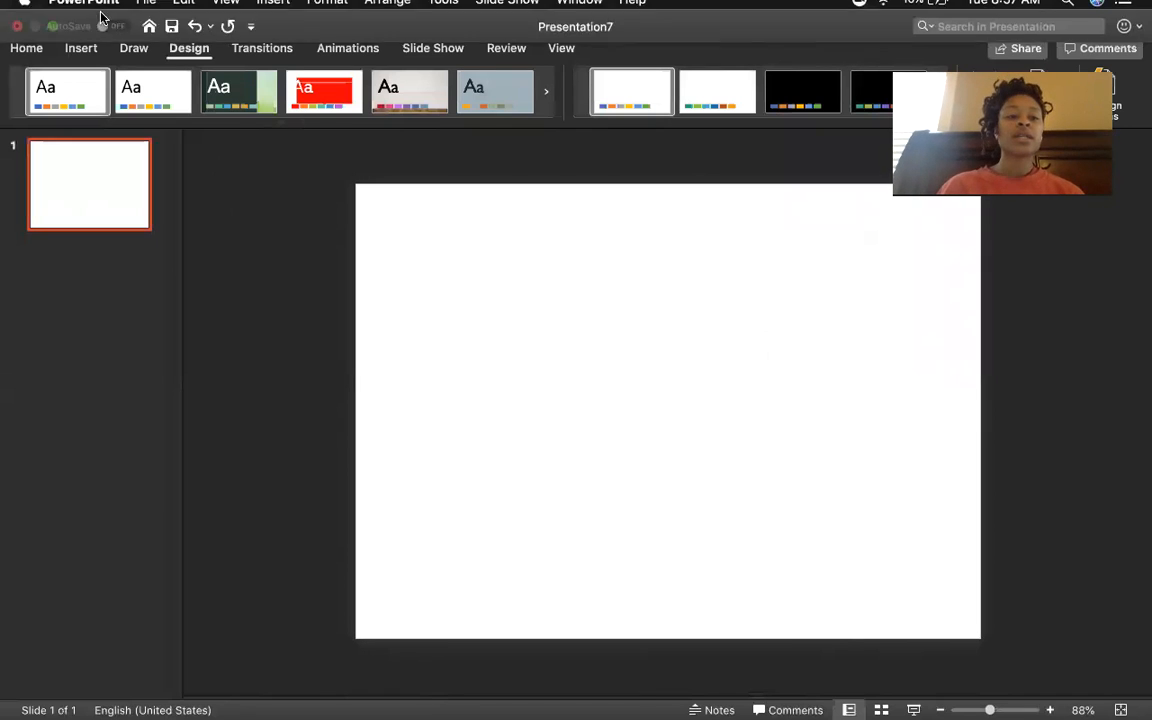
# Draw a rectangle about 1.44 in wide by 1.08 in high and move it toward the slide's upper-left corner
pyautogui.click(82, 48)
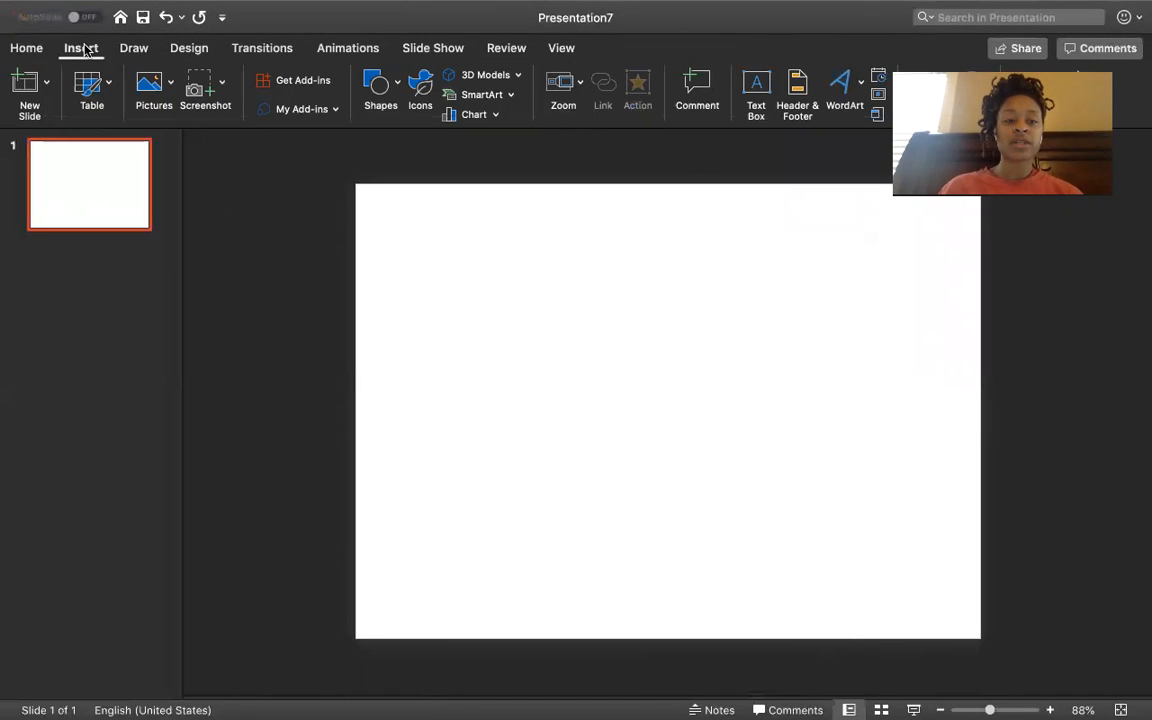
pyautogui.click(374, 97)
pyautogui.click(465, 136)
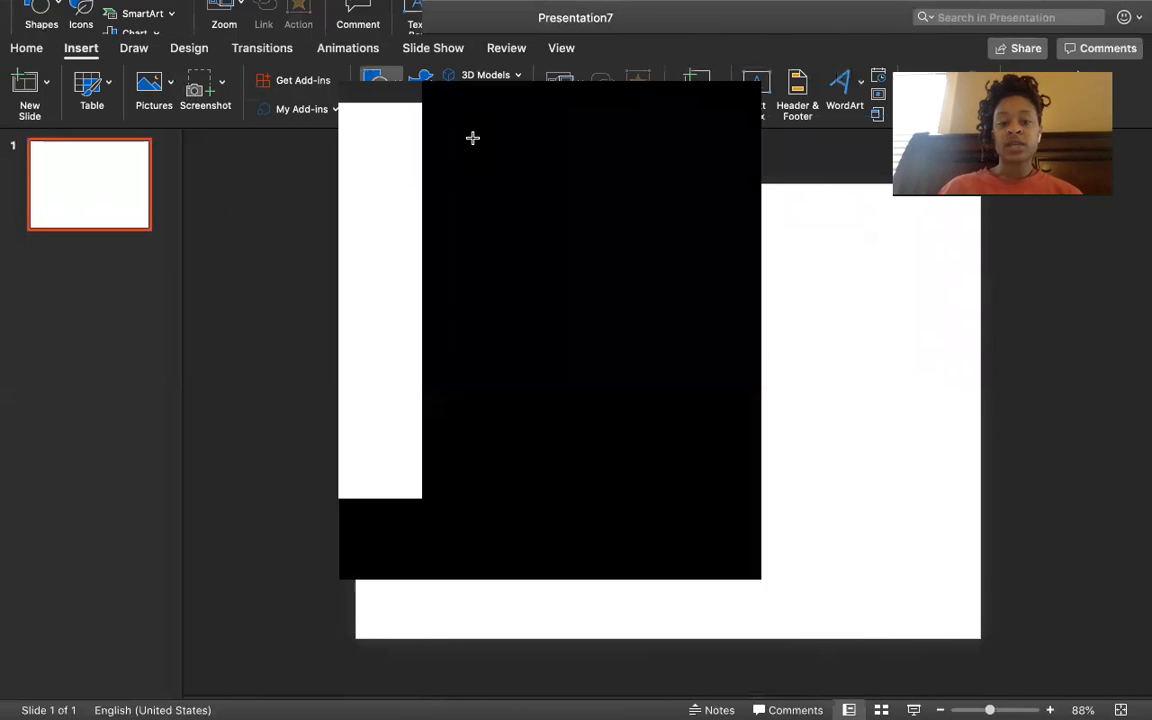
pyautogui.click(467, 303)
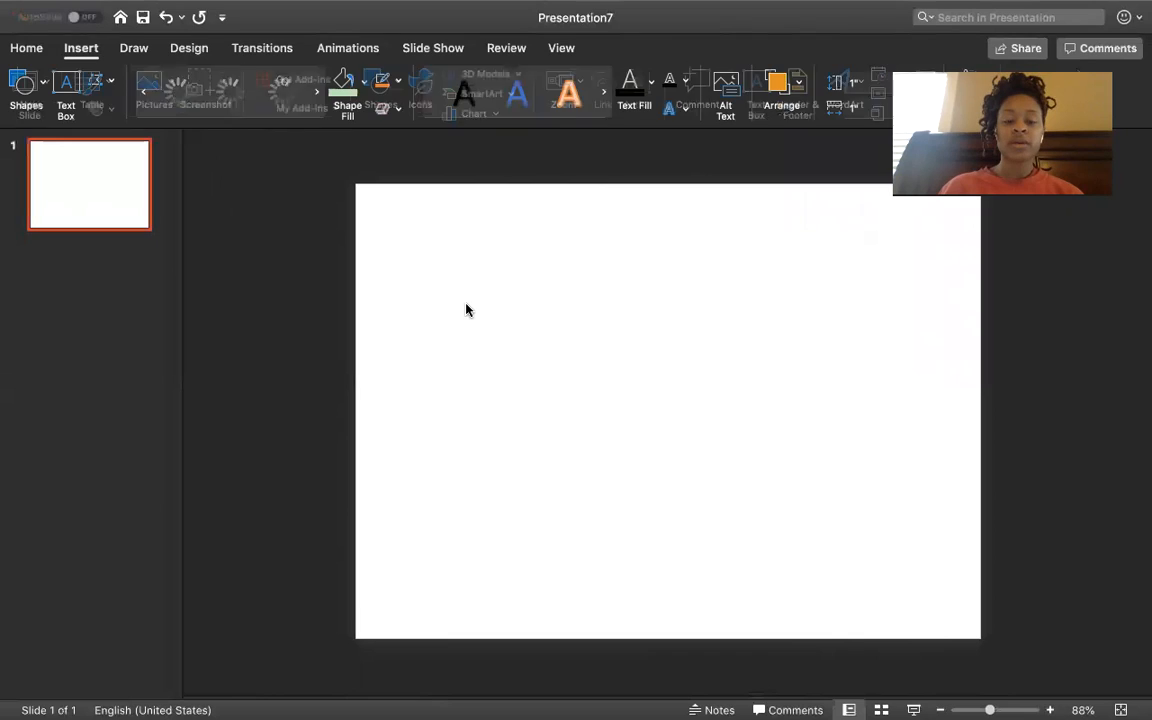
pyautogui.moveTo(522, 333); pyautogui.dragTo(507, 368)
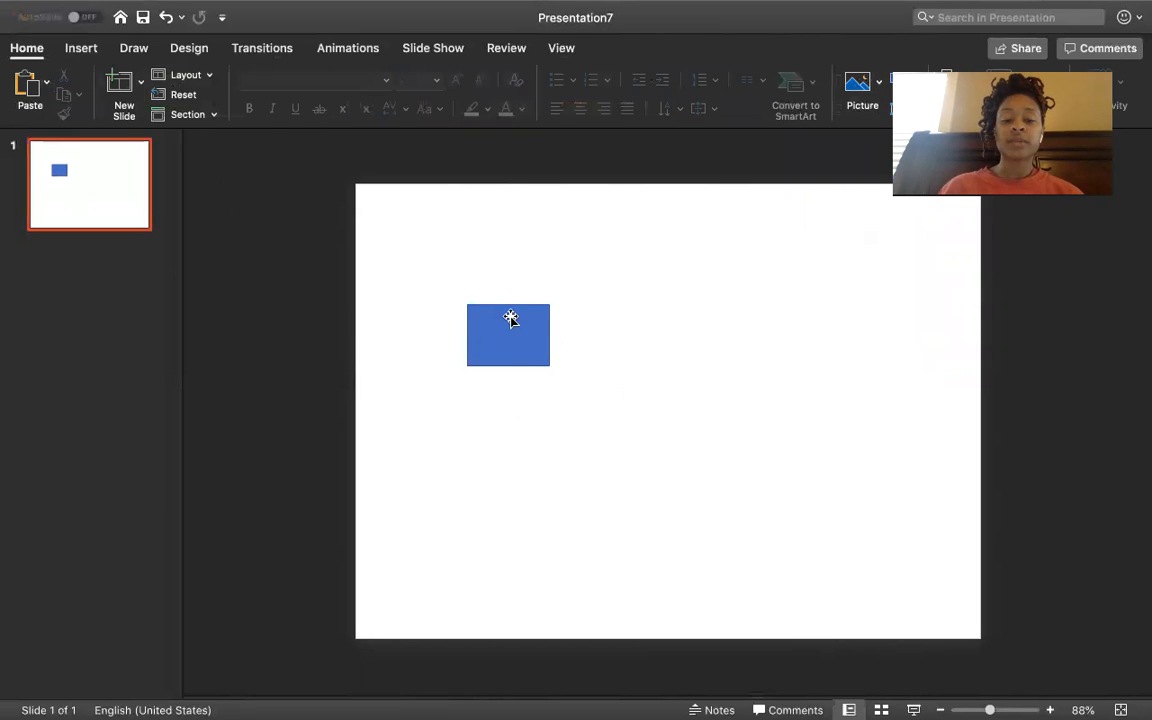
pyautogui.click(509, 316)
pyautogui.moveTo(506, 316); pyautogui.dragTo(476, 272)
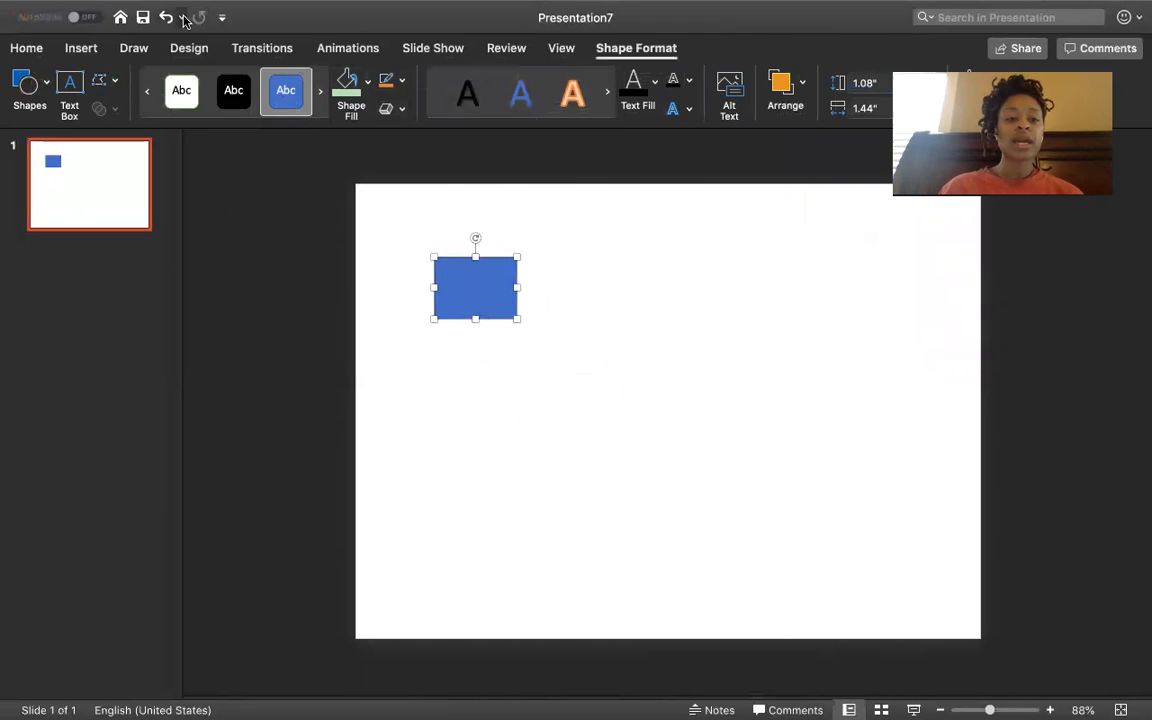
# Draw a triangle about 1.16 in wide by 1 in high in the slide's upper-right area
pyautogui.click(82, 48)
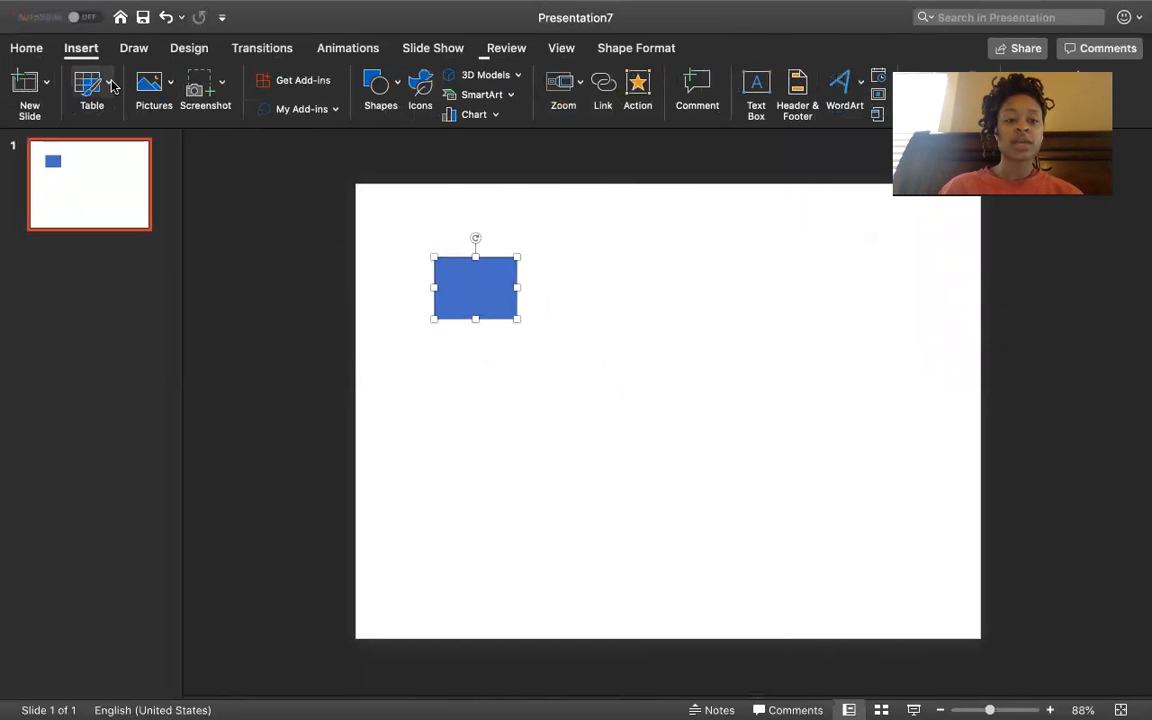
pyautogui.click(378, 84)
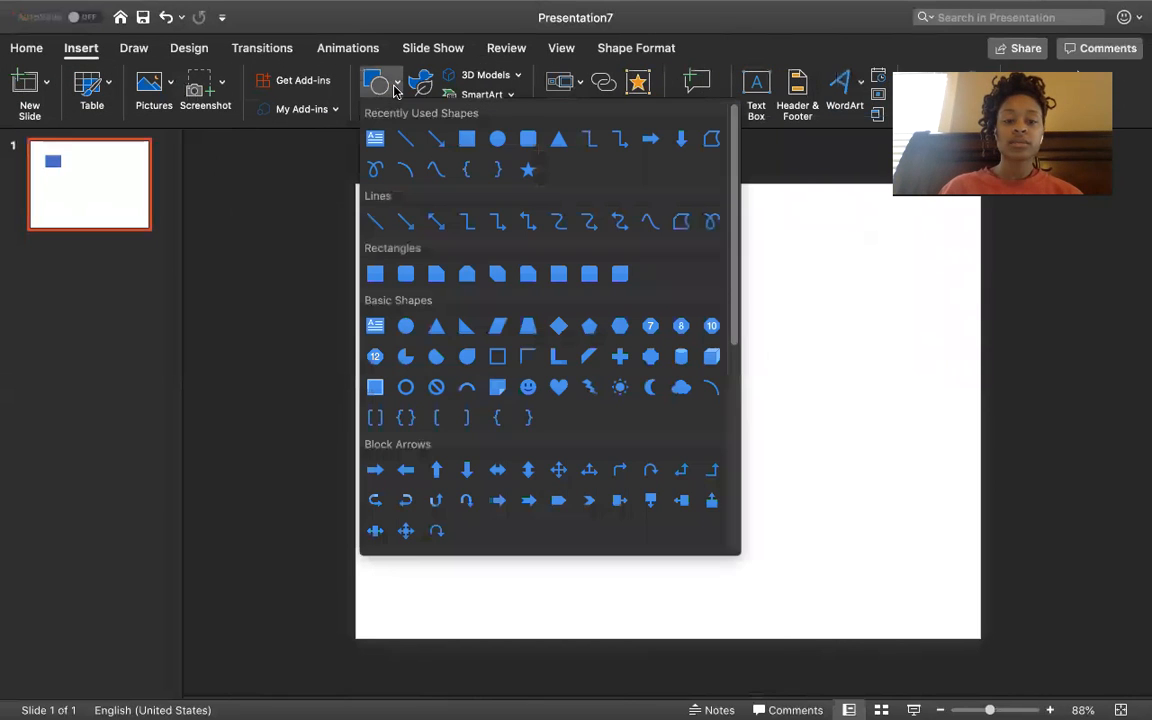
pyautogui.click(551, 147)
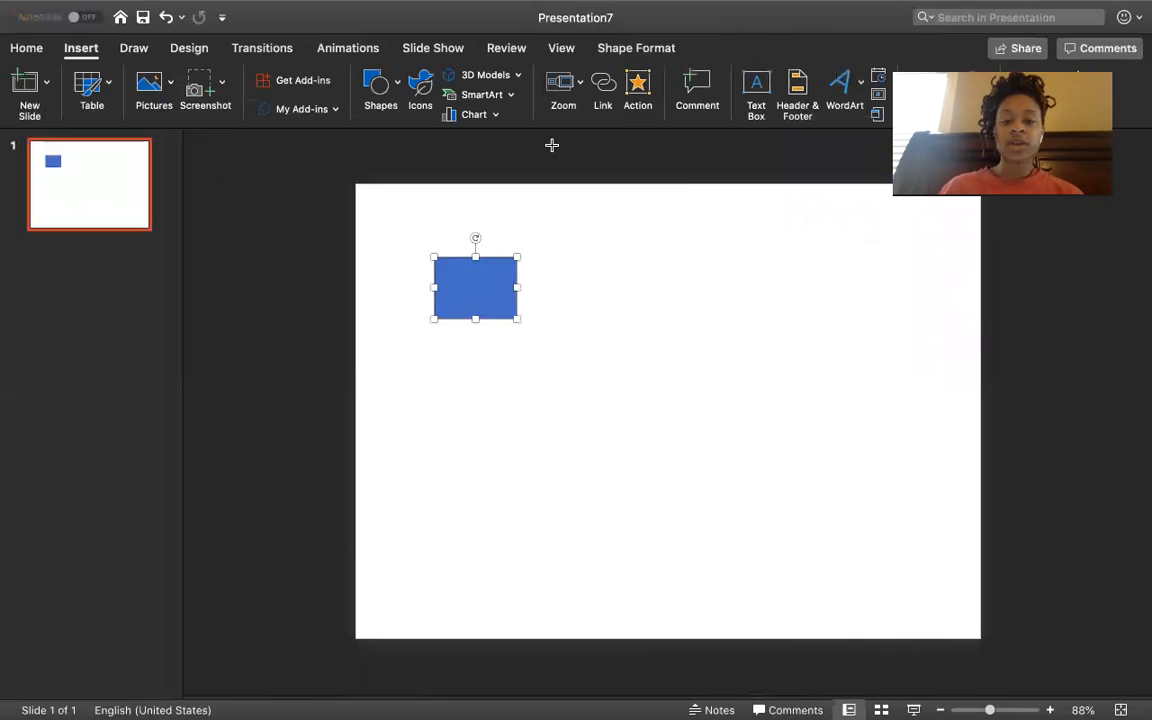
pyautogui.click(756, 271)
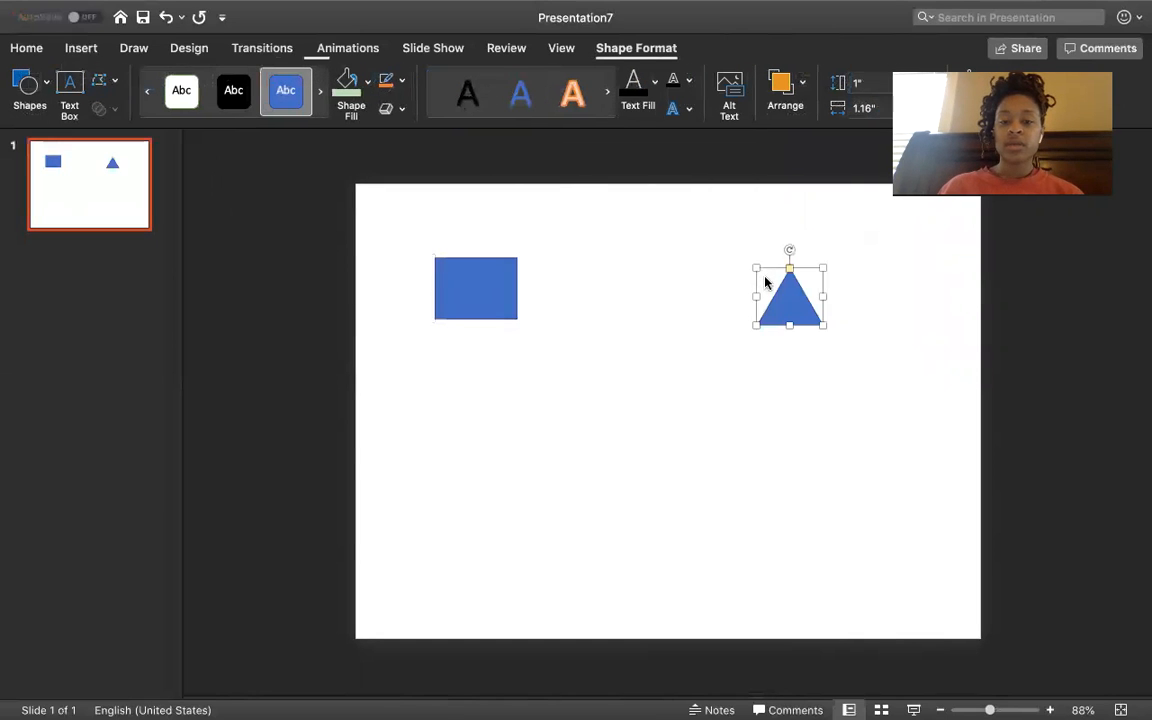
# Enlarge the triangle to about 1.08 in high and move it level with the rectangle, then deselect it
pyautogui.moveTo(777, 283); pyautogui.dragTo(753, 265)
pyautogui.moveTo(770, 314); pyautogui.dragTo(799, 297)
pyautogui.click(782, 370)
pyautogui.click(762, 306)
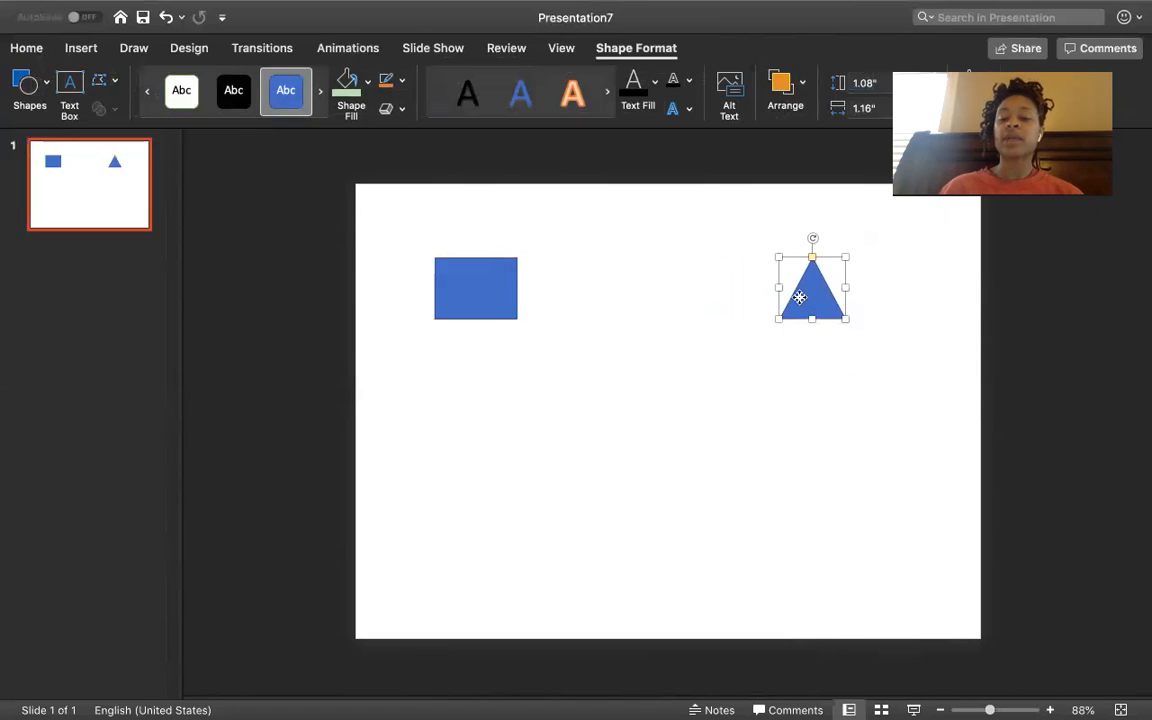
pyautogui.click(650, 528)
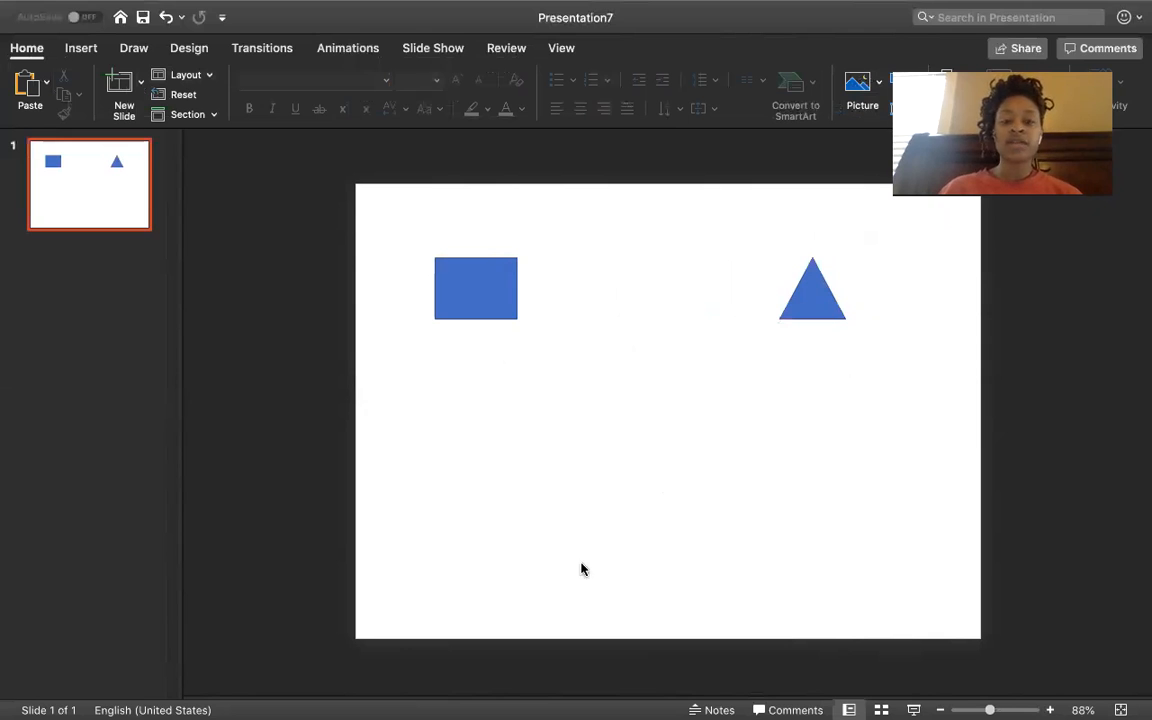
# Save a copy of the presentation as a PDF named Presentation7 in the Documents folder
pyautogui.moveTo(55, 6)
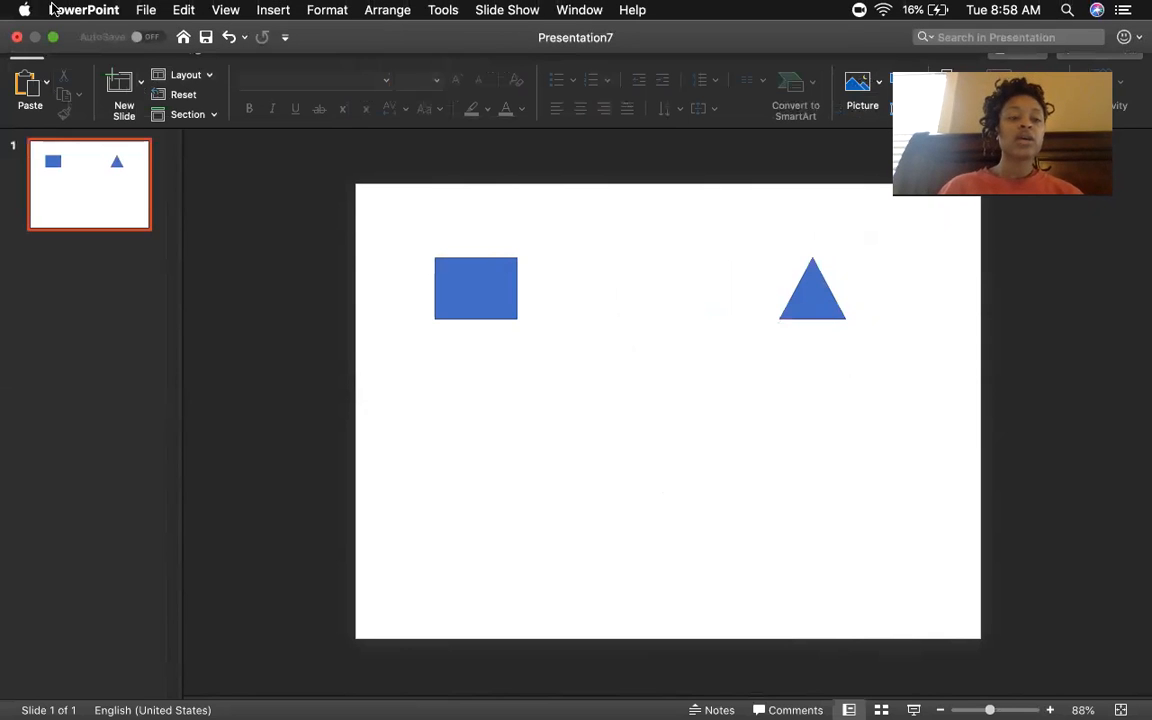
pyautogui.click(143, 10)
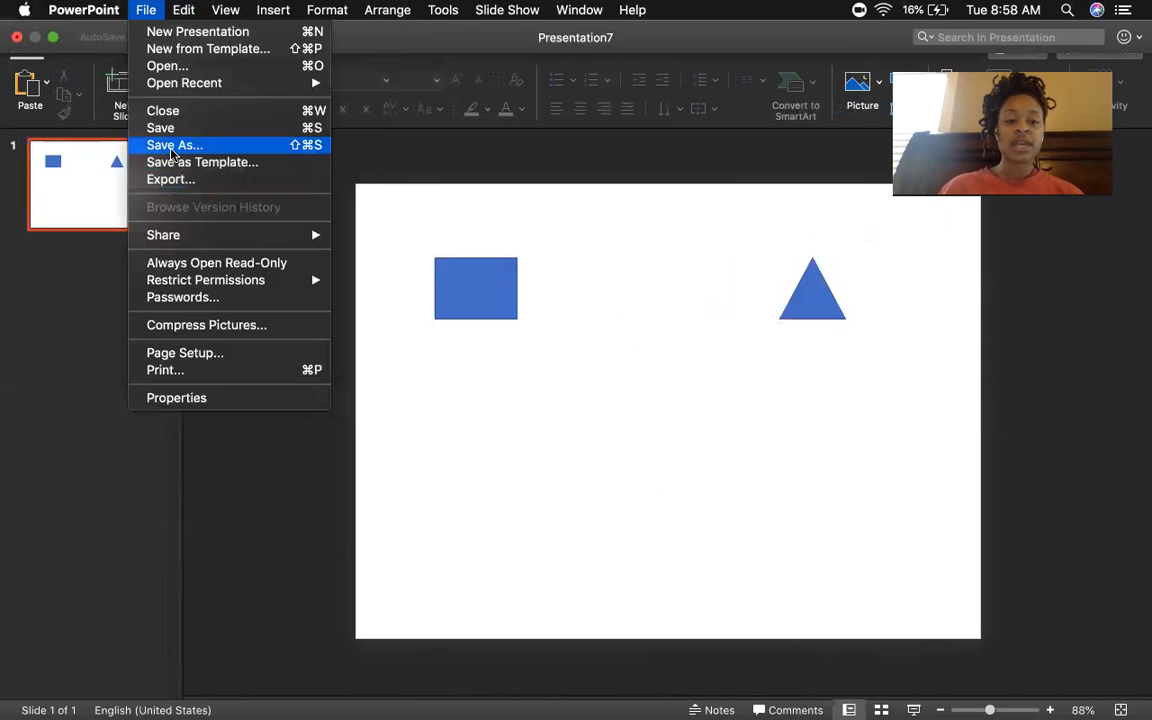
pyautogui.click(173, 147)
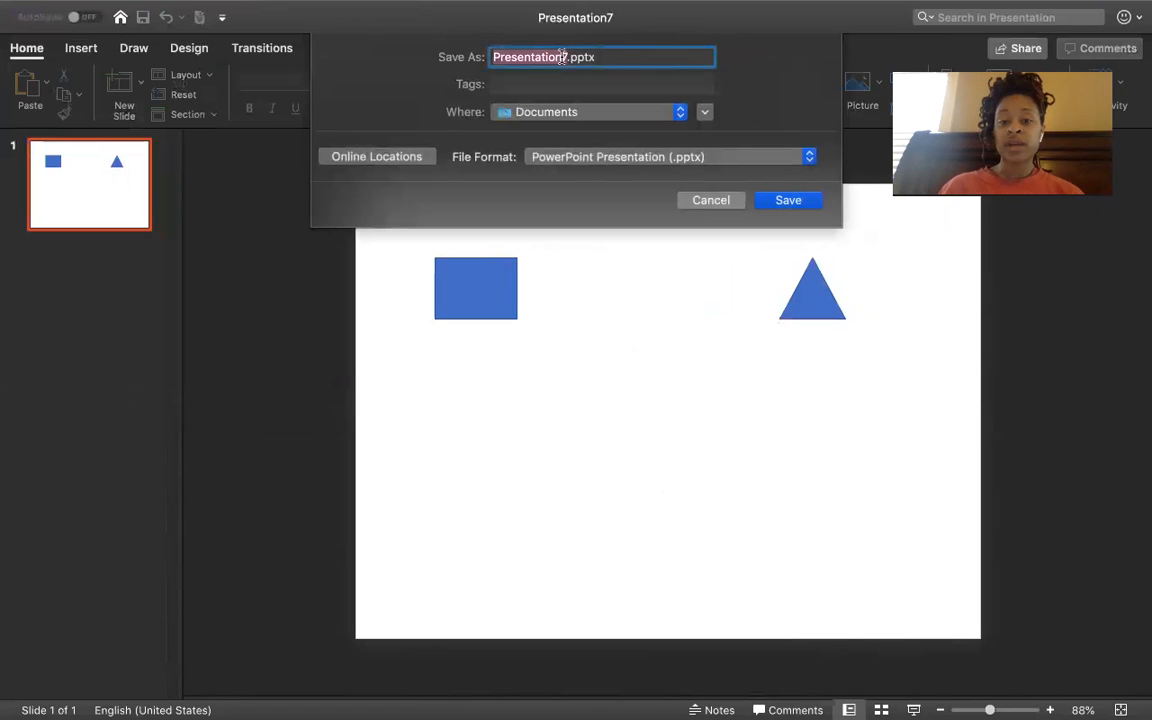
pyautogui.click(597, 157)
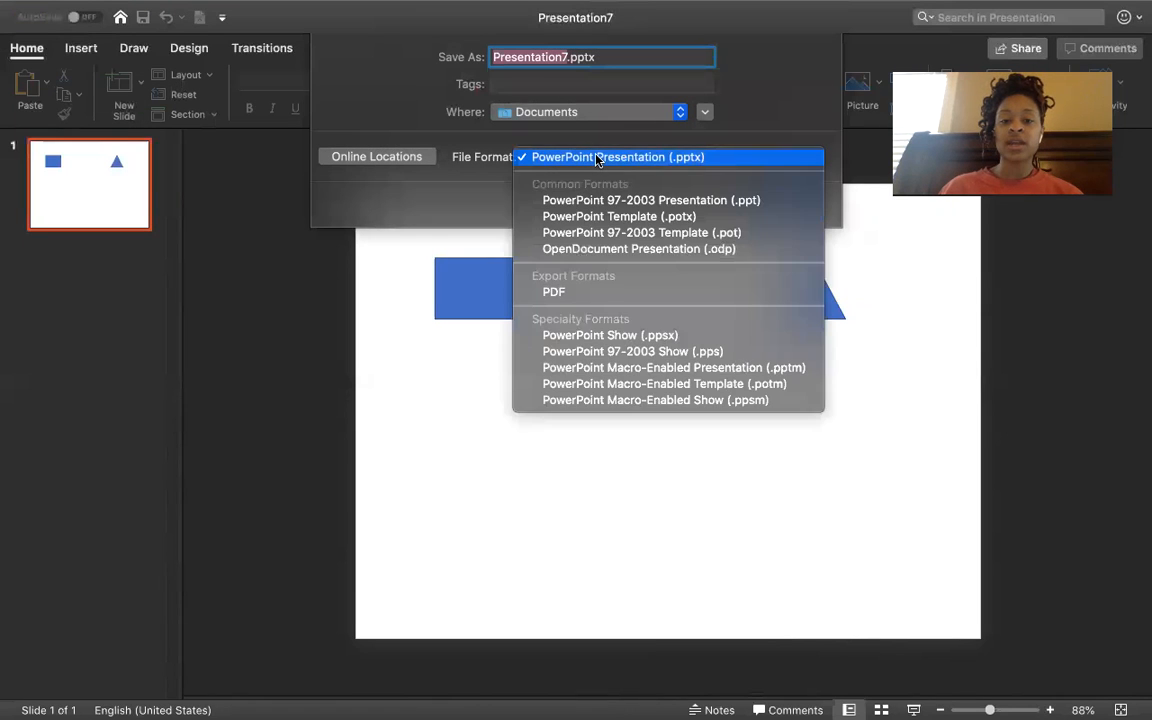
pyautogui.click(556, 291)
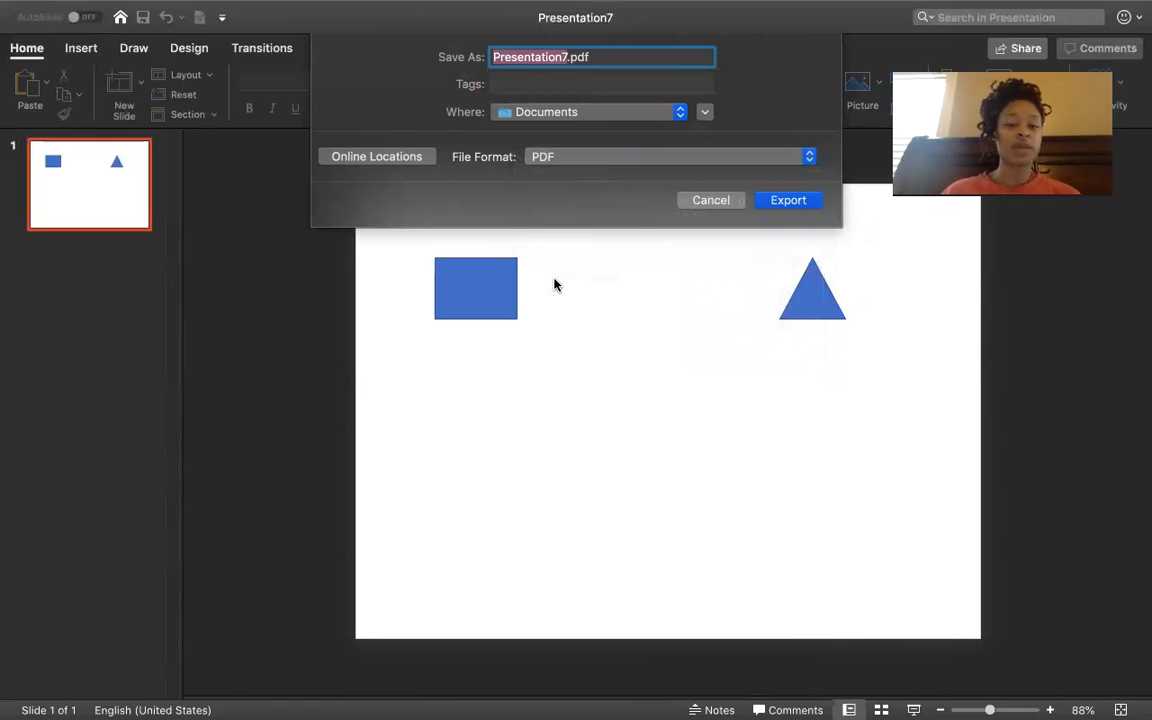
pyautogui.click(788, 200)
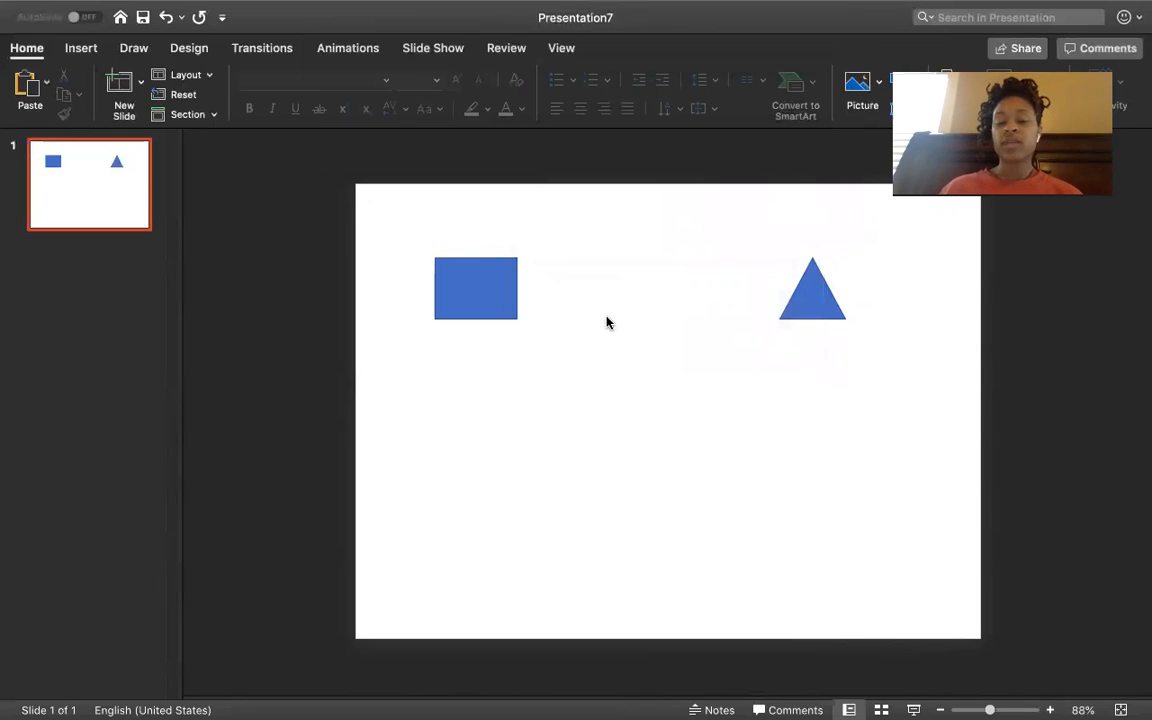
# Switch to the Zoom home window
pyautogui.moveTo(600, 703)
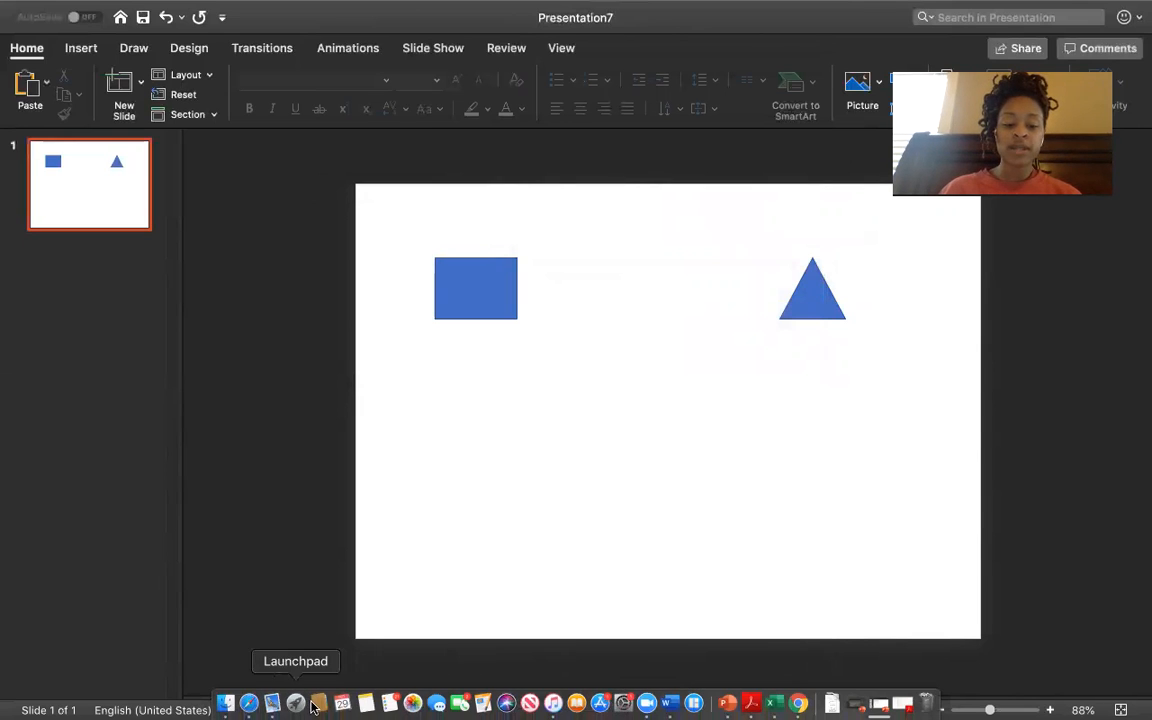
pyautogui.click(647, 703)
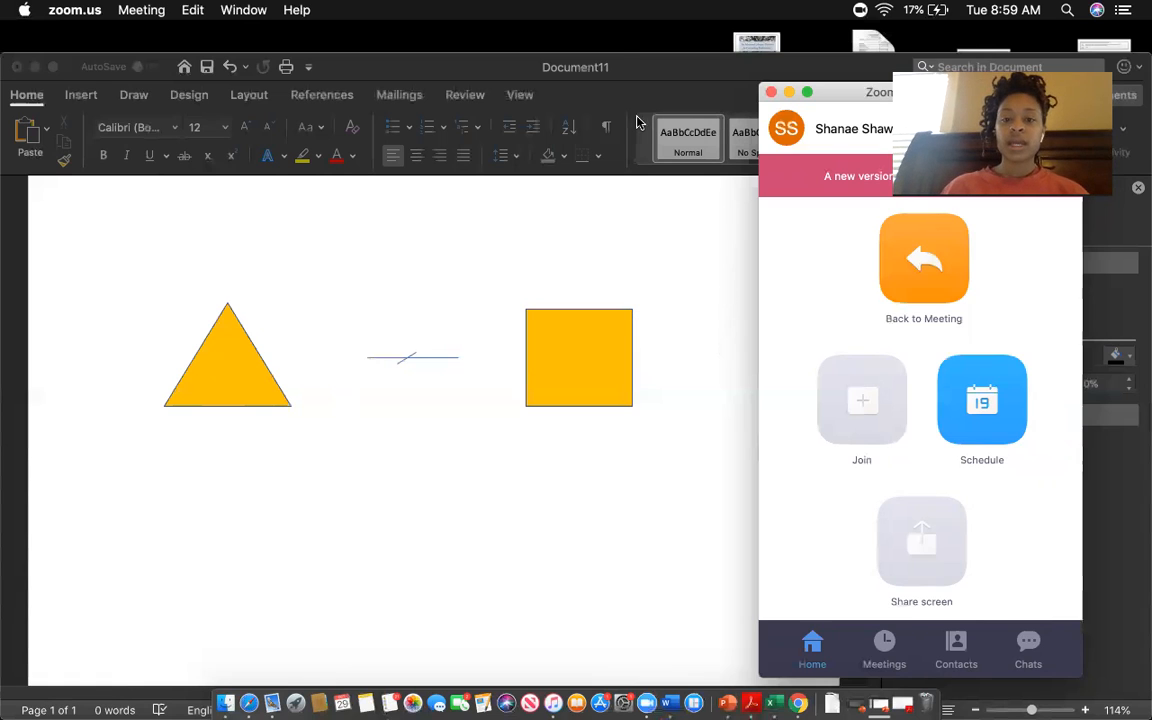
pyautogui.click(716, 46)
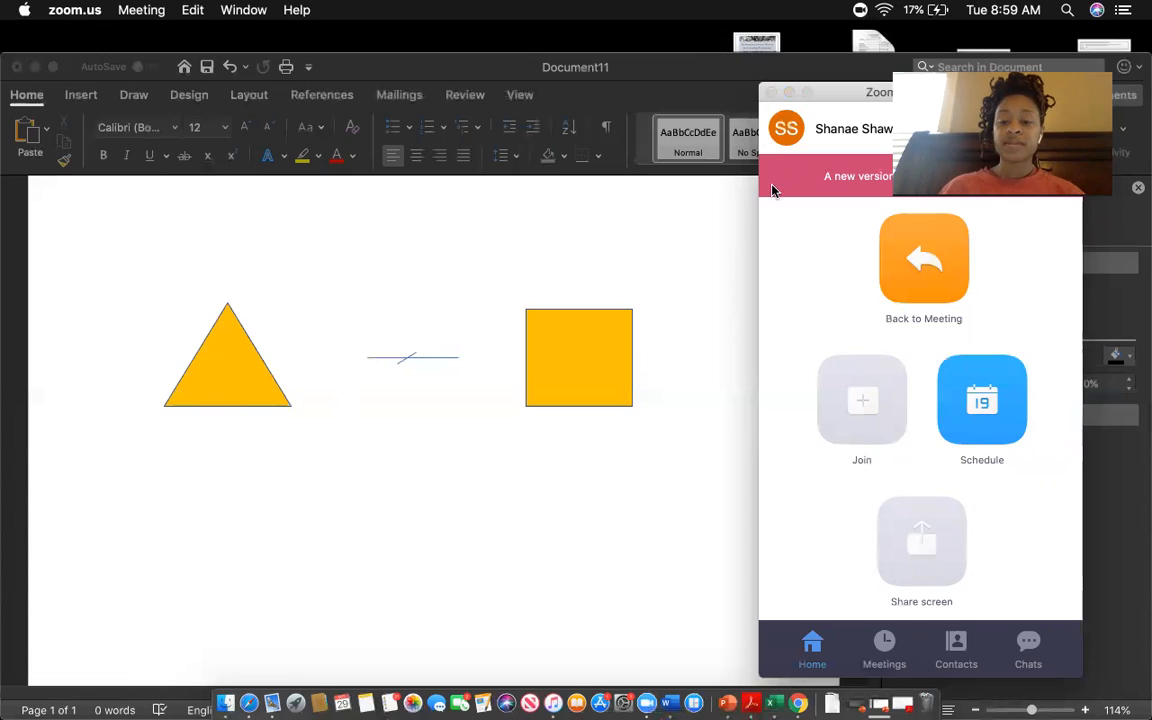